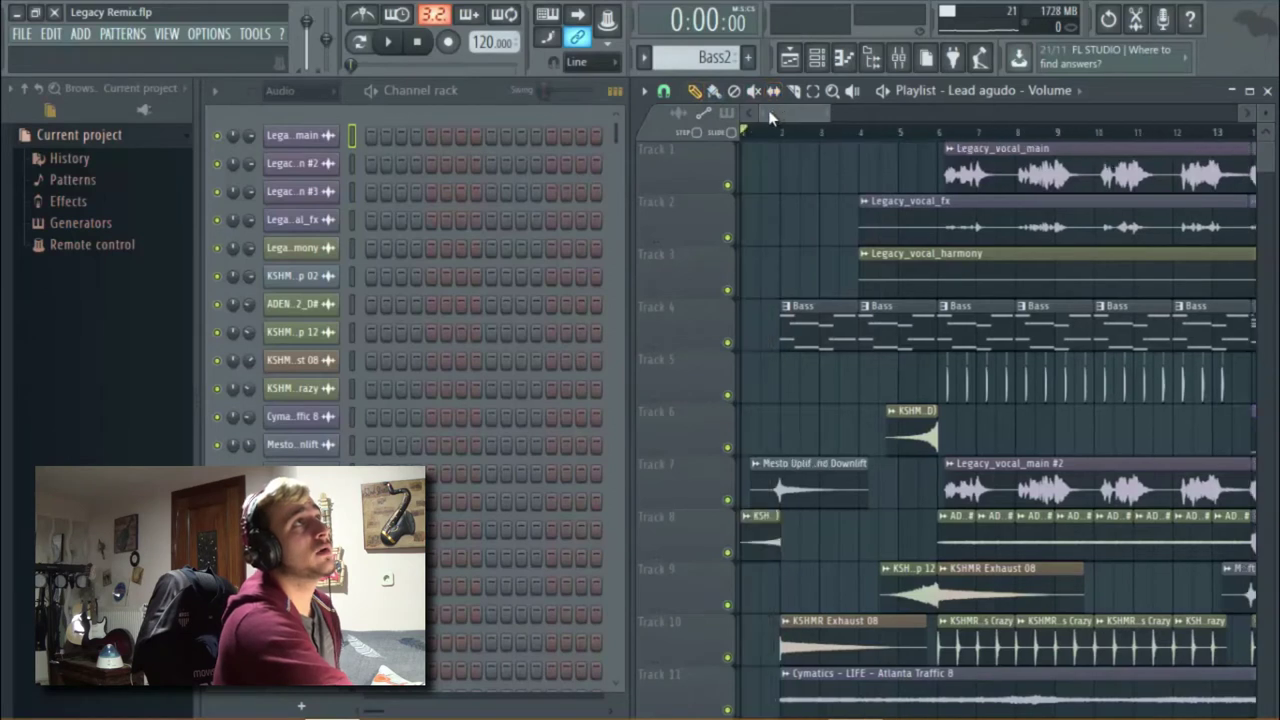
Solo Track 4 and play the song to hear the bass alone.
left_click(784, 134)
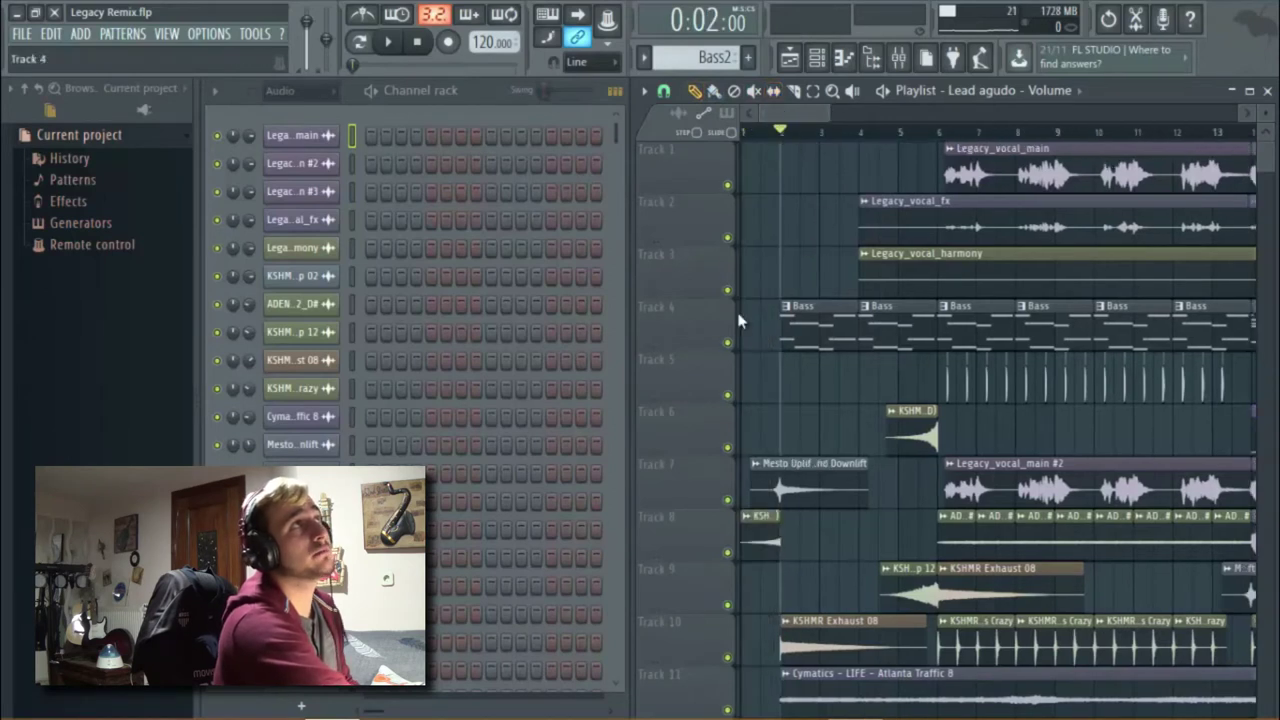
right_click(727, 342)
key("space")
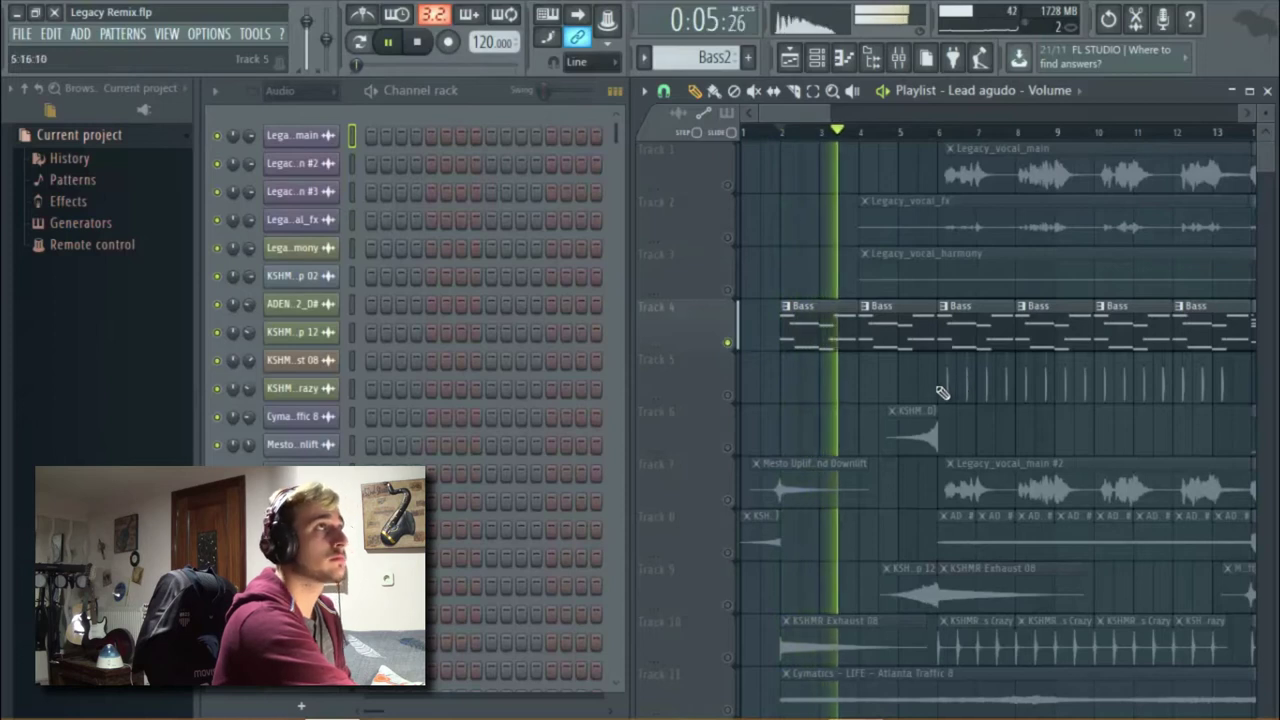
key("space")
Re-enable Track 13's vinyl crackle and Track 16, previewing the song in between.
scroll(766, 623, "down", 4)
left_click(727, 606)
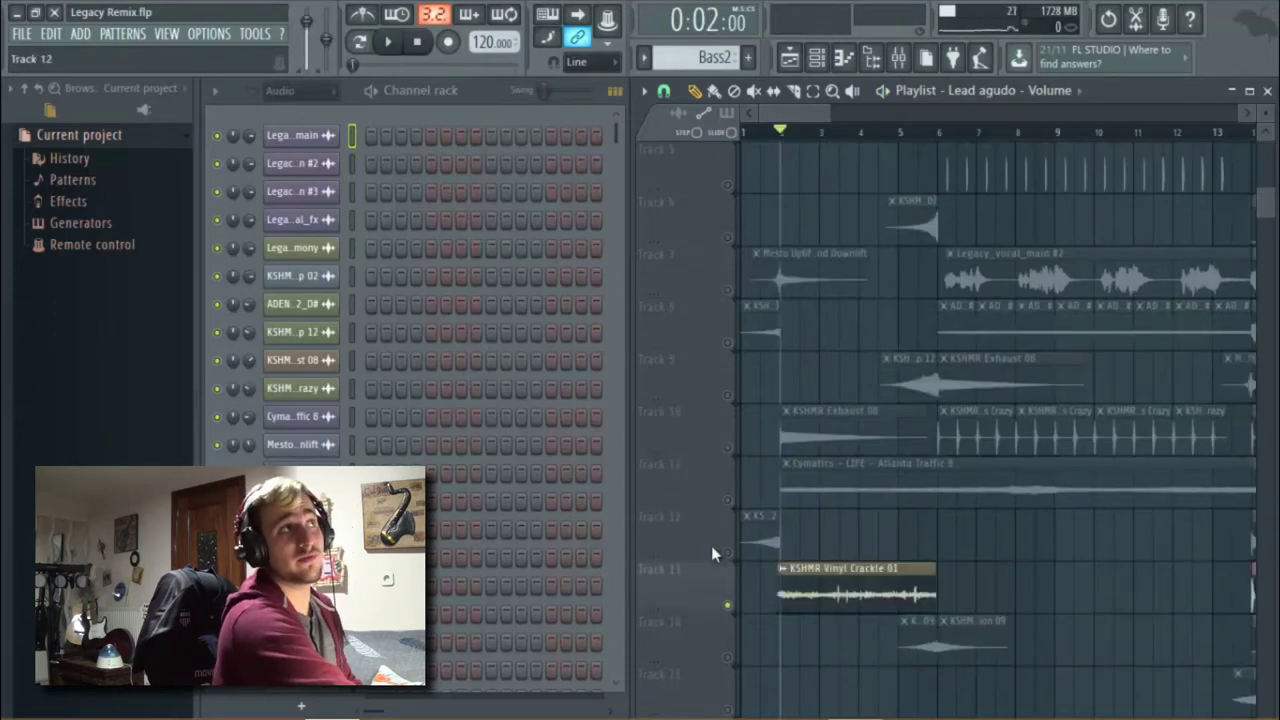
scroll(727, 560, "up", 4)
key("space")
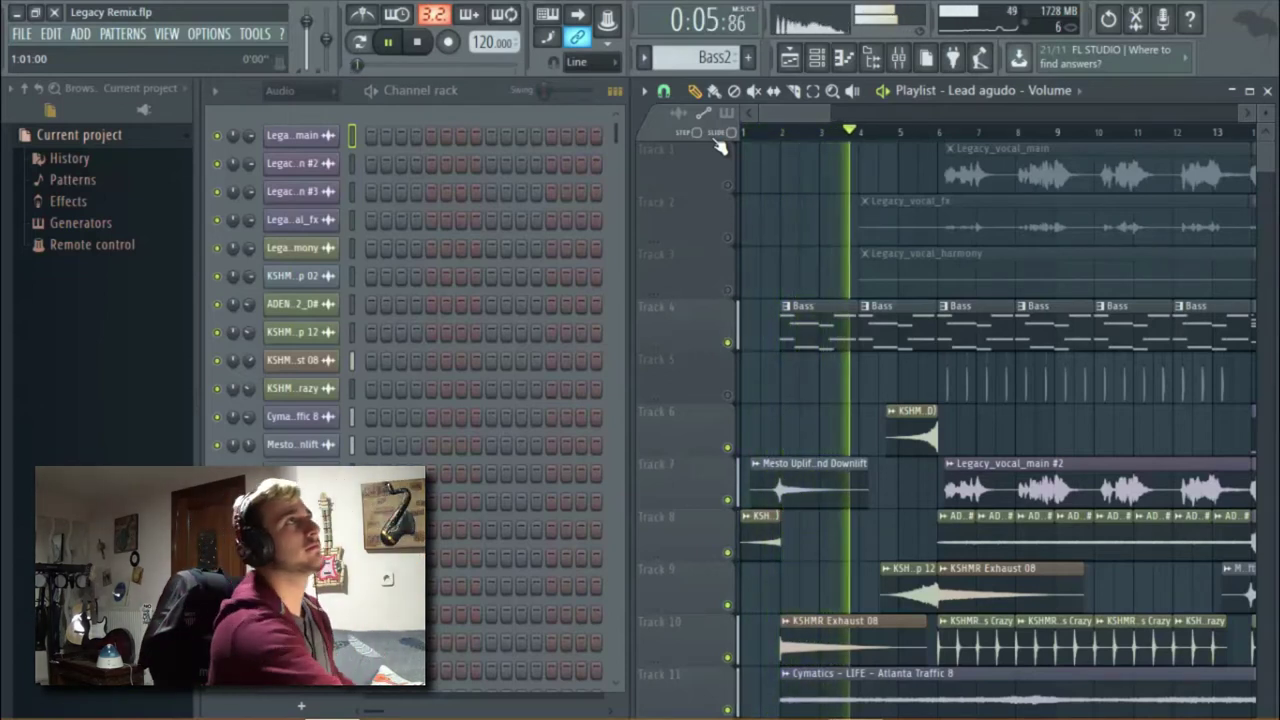
key("space")
scroll(880, 515, "down", 5)
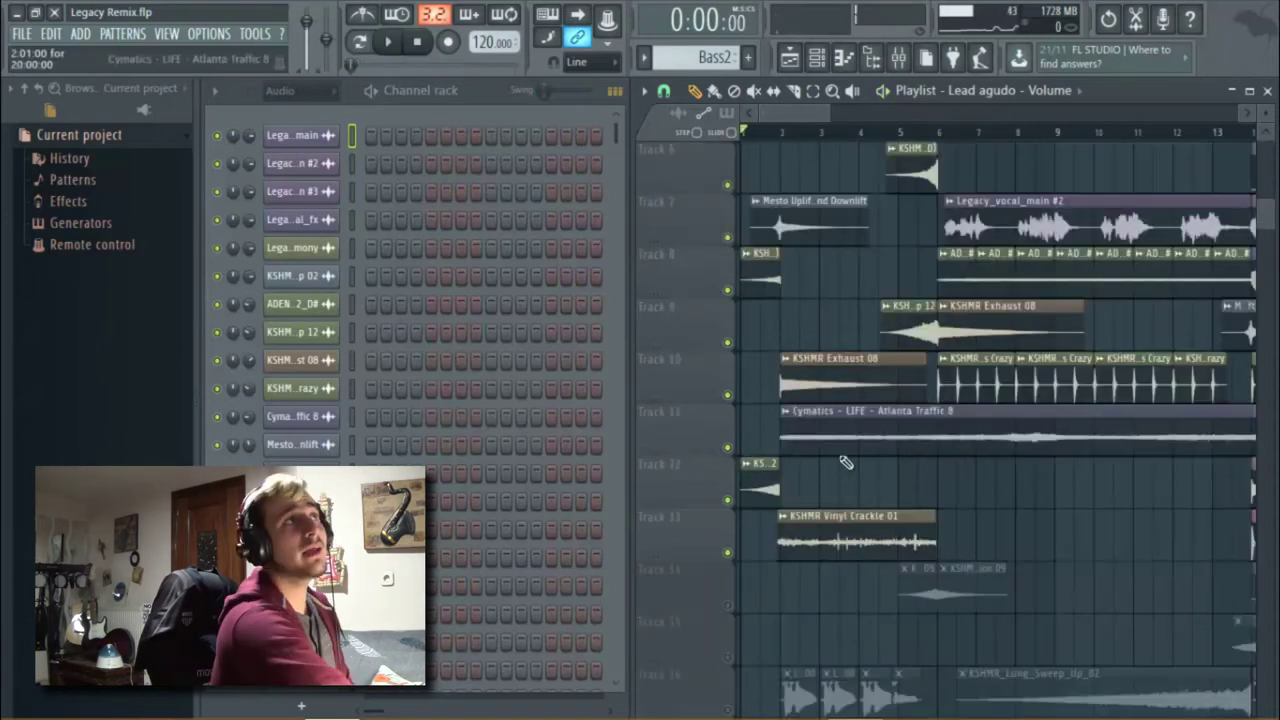
scroll(880, 515, "down", 4)
left_click(728, 501)
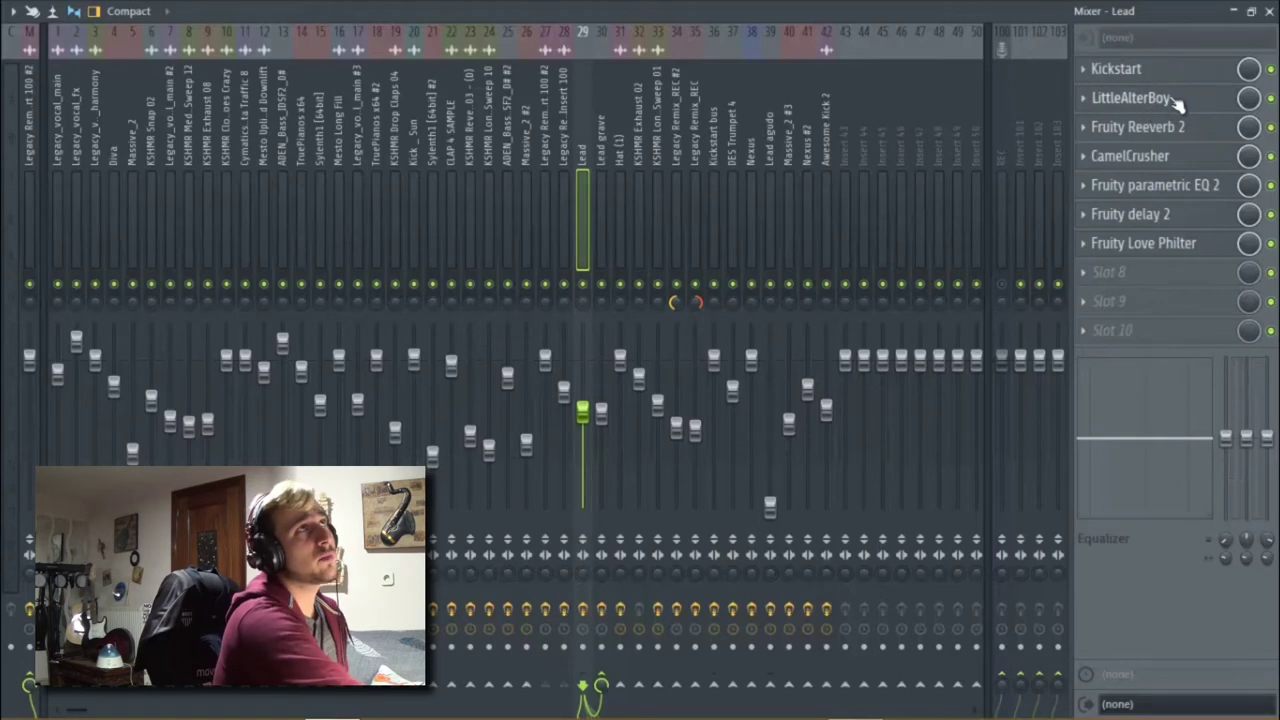
View the LittleAlterBoy effect on the Lead insert, then close the mixer.
left_click(1266, 12)
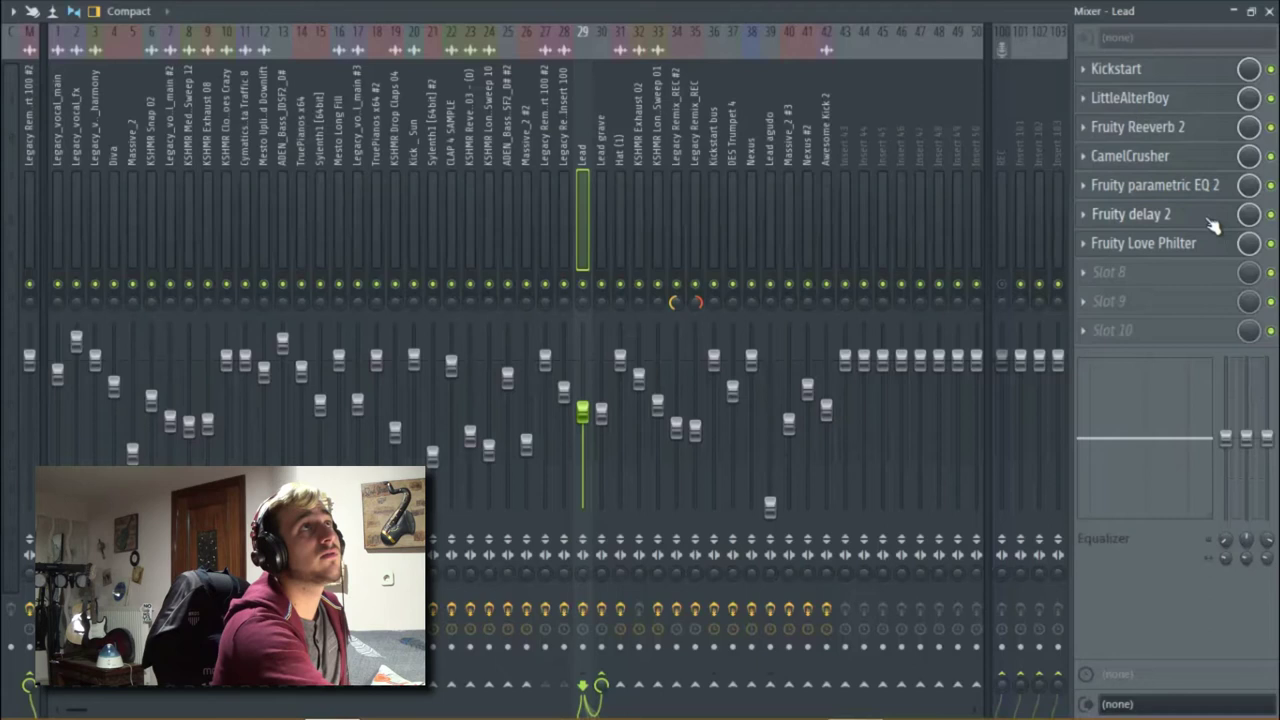
left_click(1268, 11)
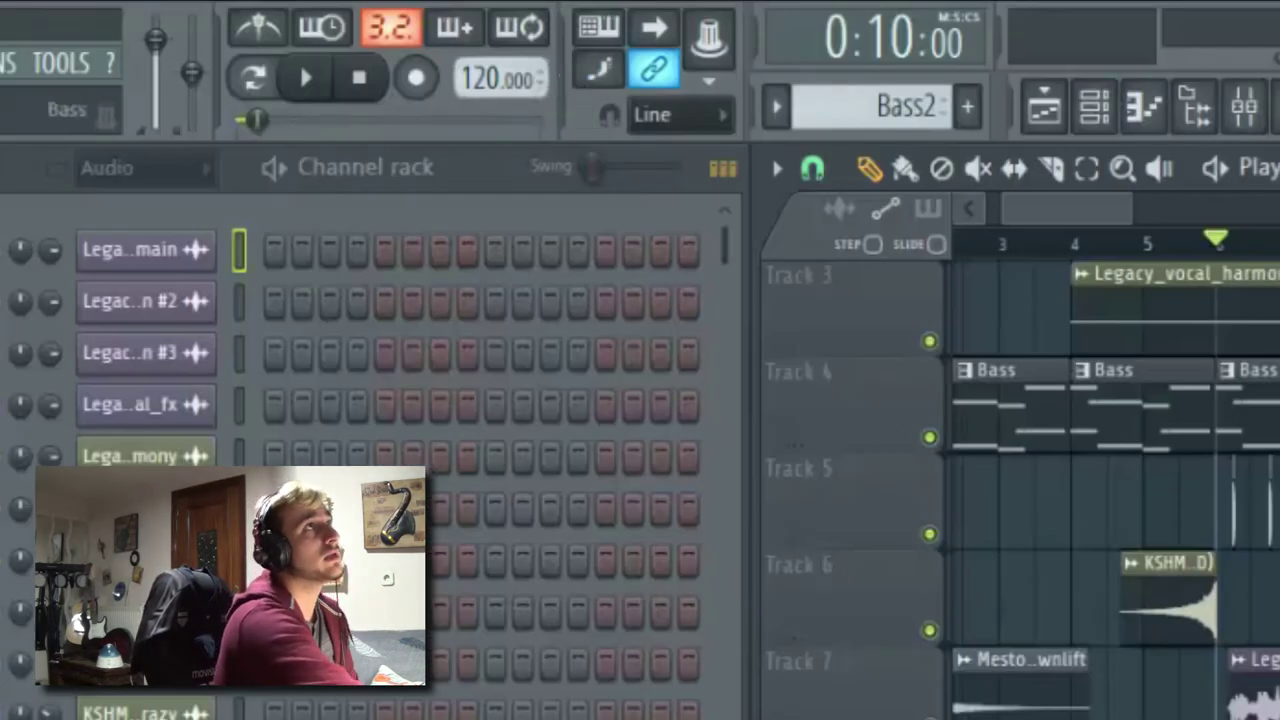
Play the arrangement and move the song position to around bar 14.
scroll(818, 285, "right", 2)
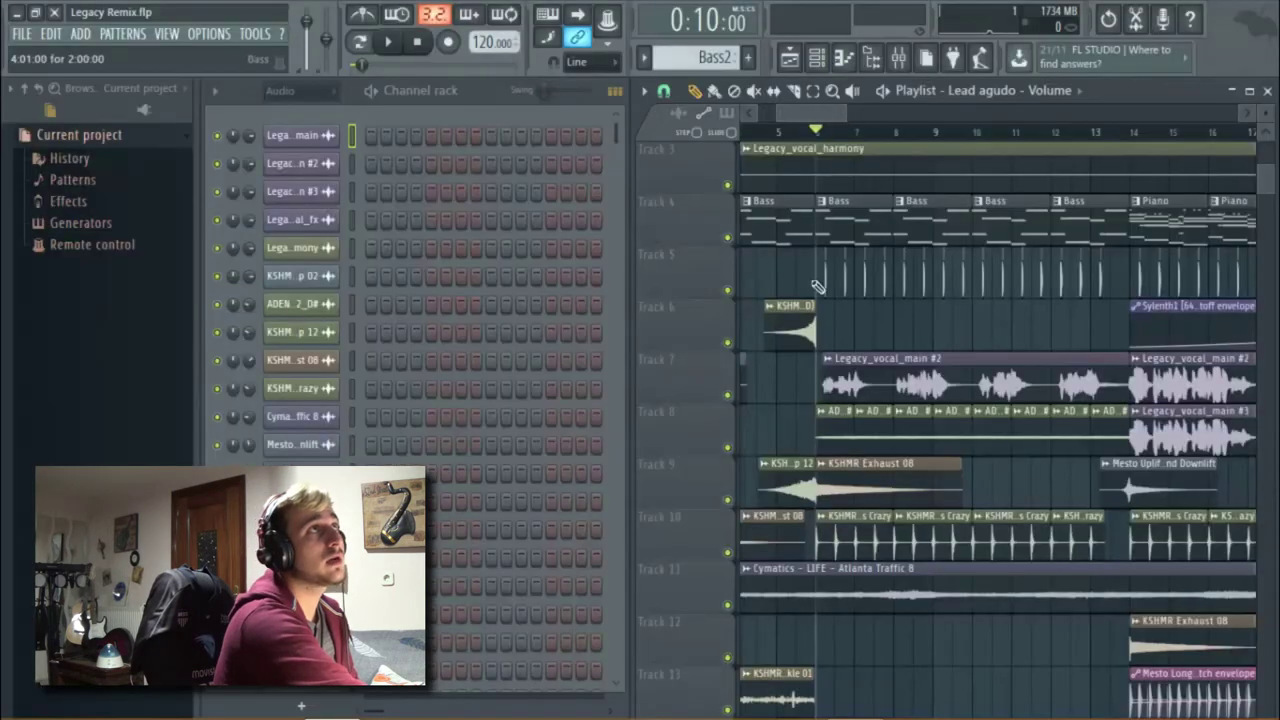
scroll(866, 466, "down", 3)
scroll(866, 470, "up", 5)
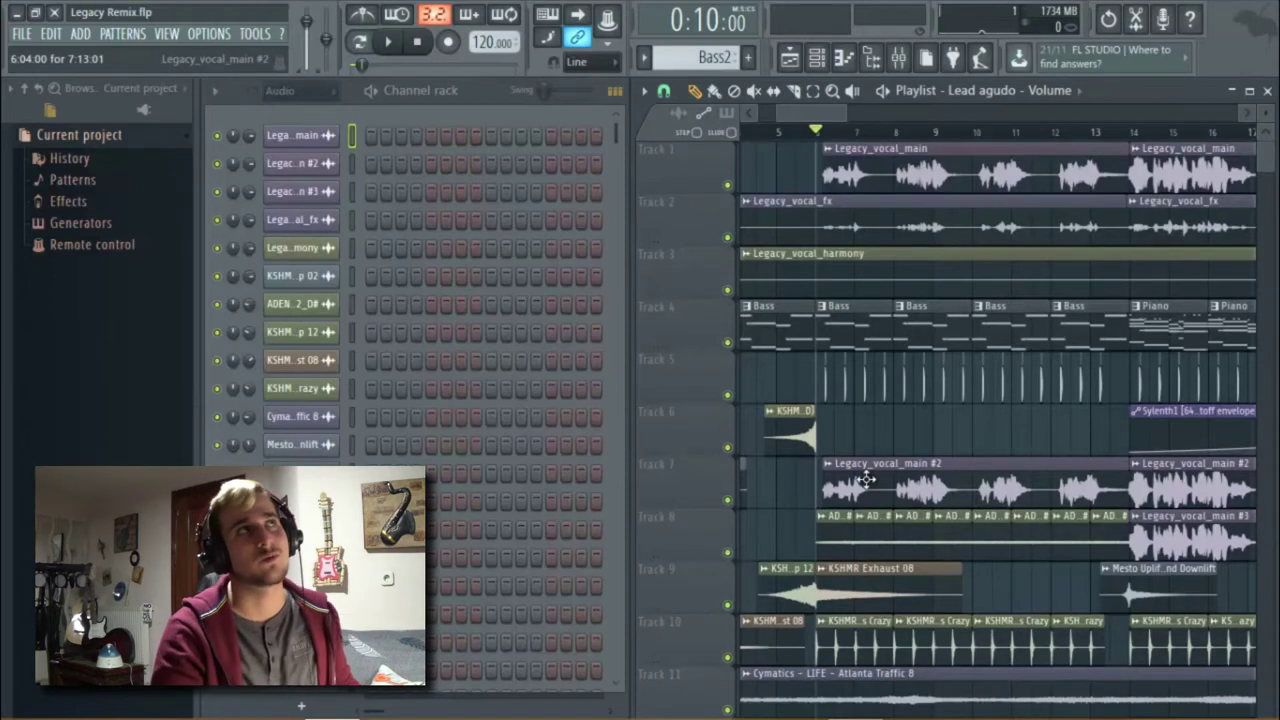
key("space")
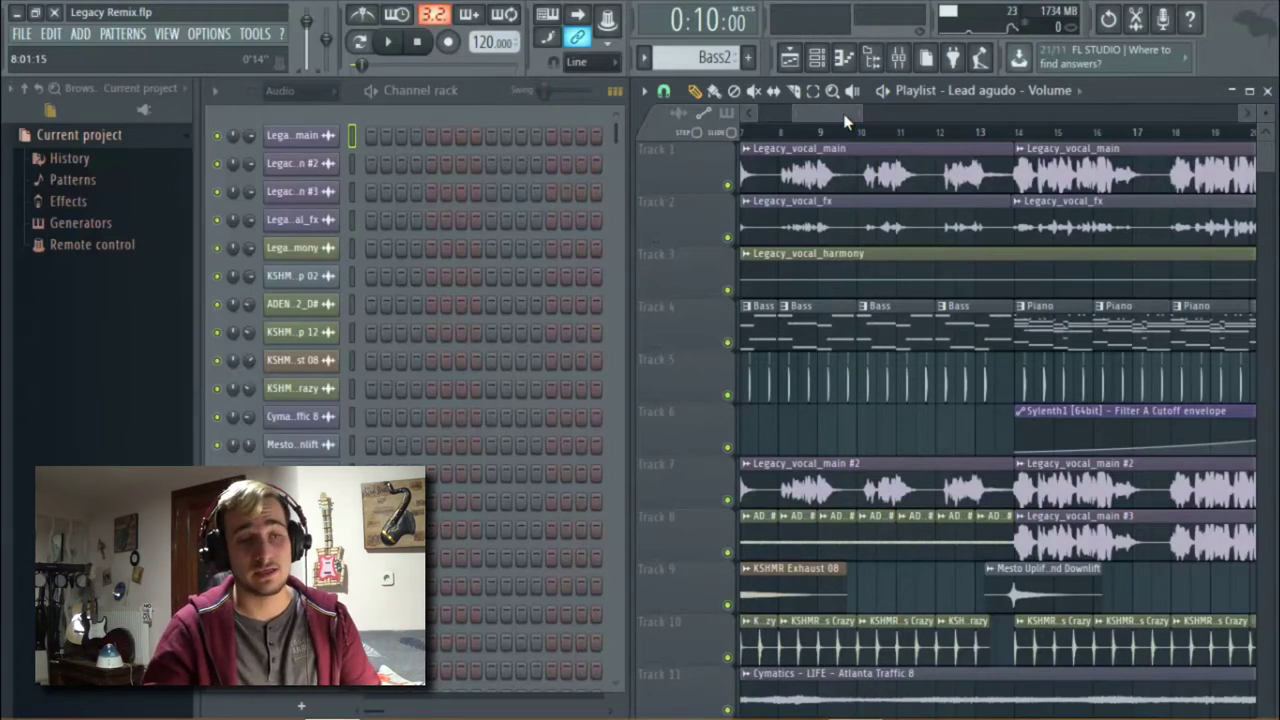
scroll(845, 120, "right", 3)
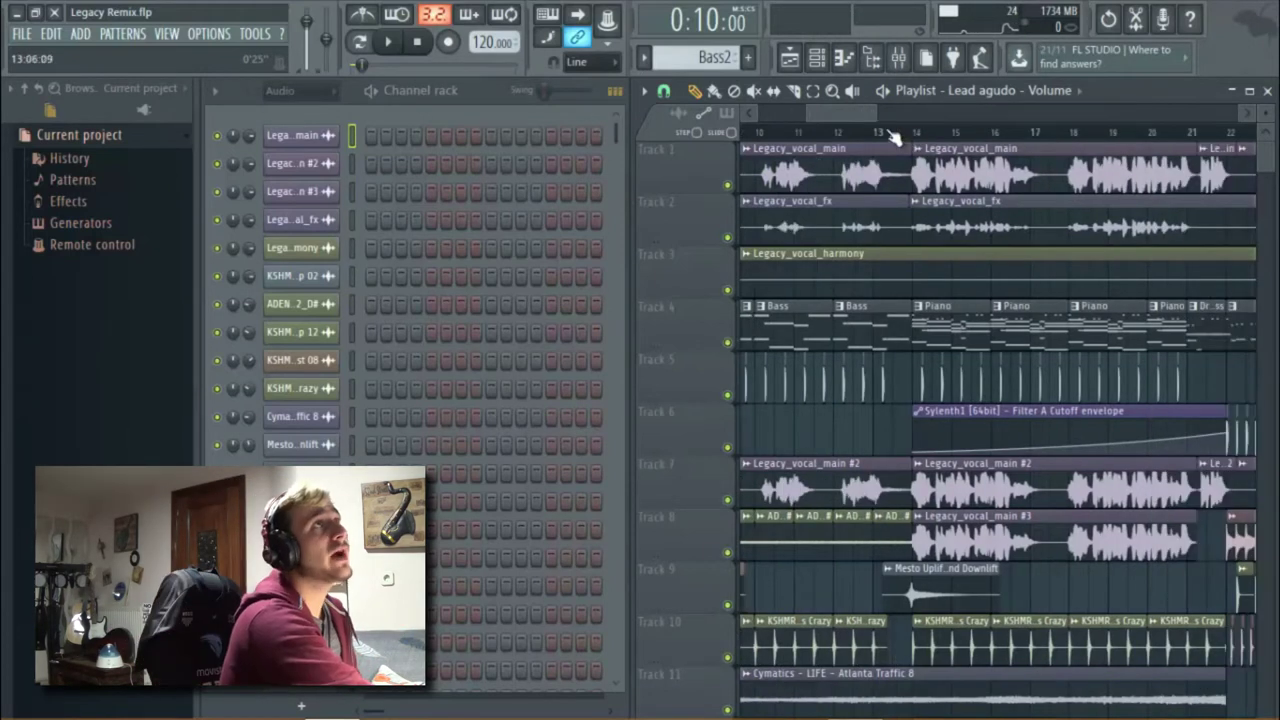
left_click(893, 137)
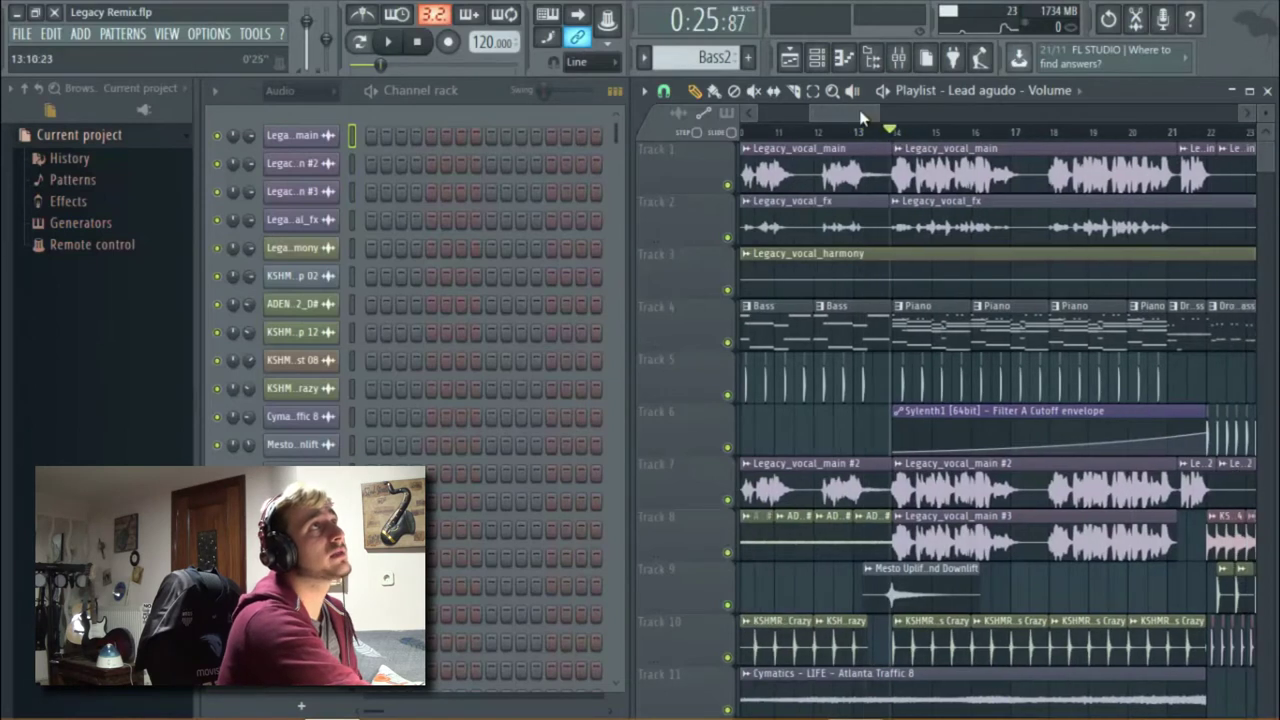
left_click_drag(866, 116, 845, 118)
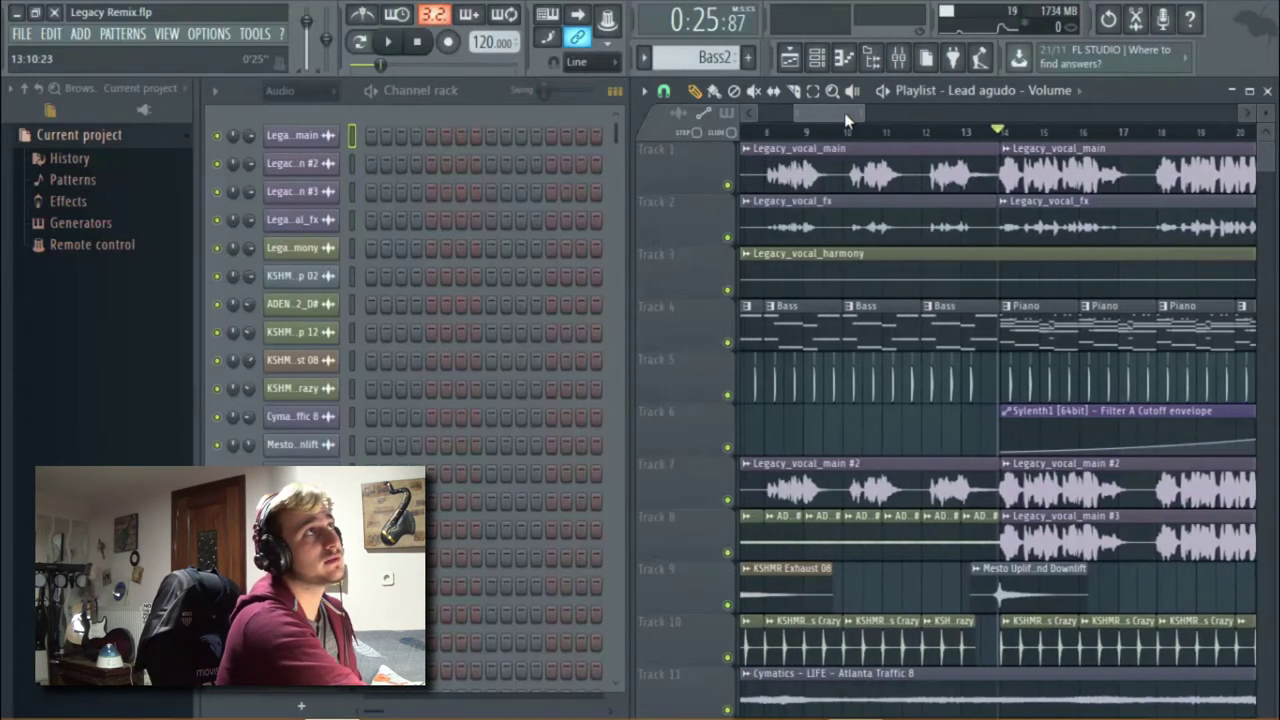
Make Bass the current pattern and solo the Diva channel to hear it alone.
left_click(715, 57)
left_click(665, 140)
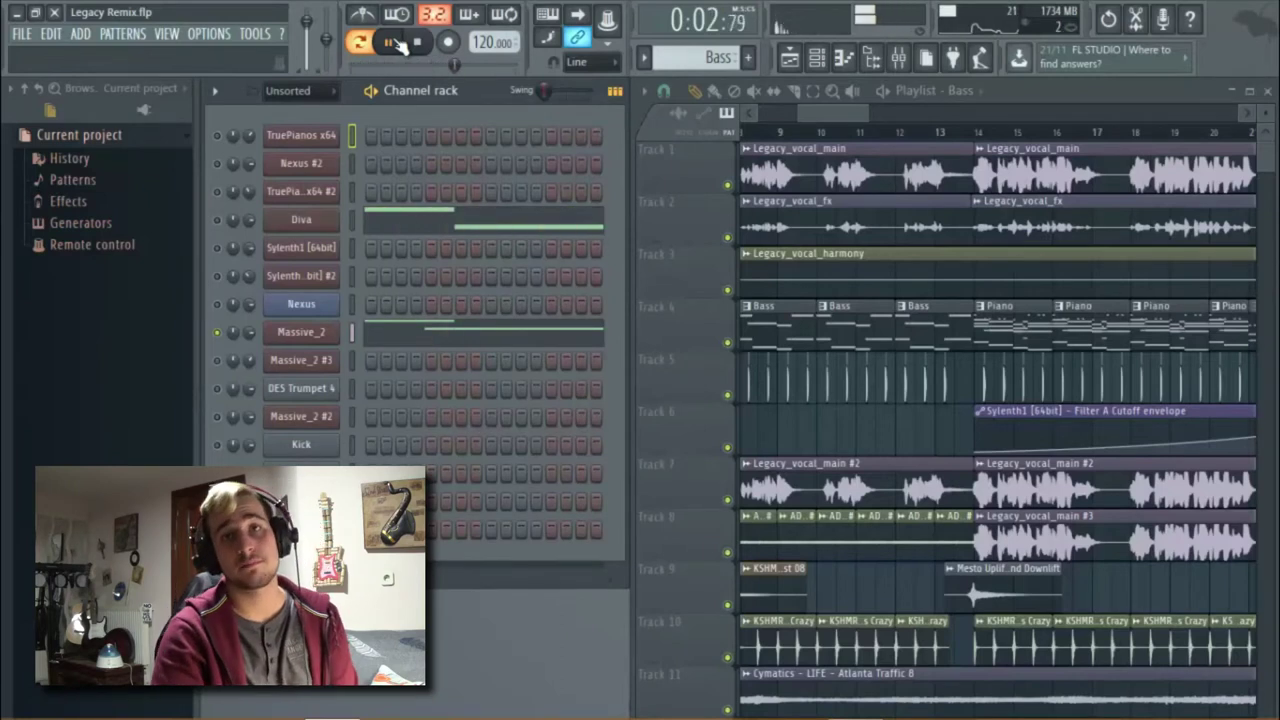
right_click(232, 222)
left_click(252, 242)
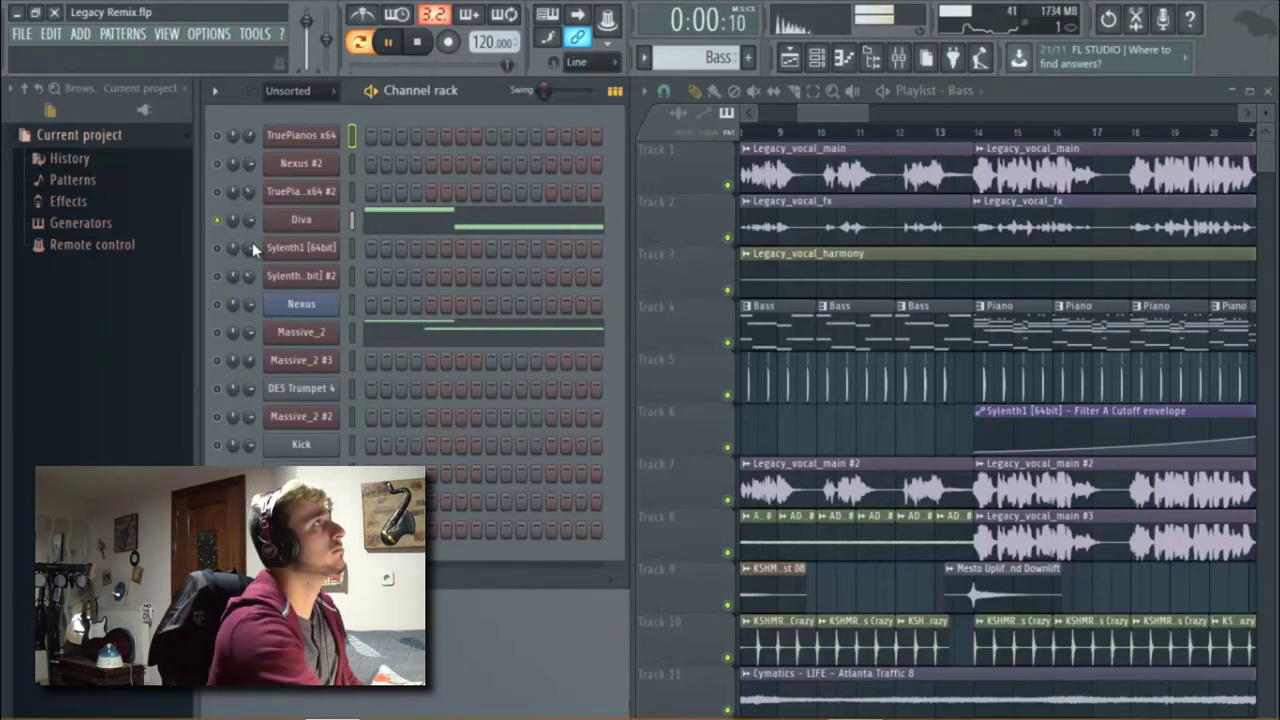
key("space")
Unsolo Diva, replay with all channels, and set the song position to bar 14.
right_click(226, 229)
left_click(226, 229)
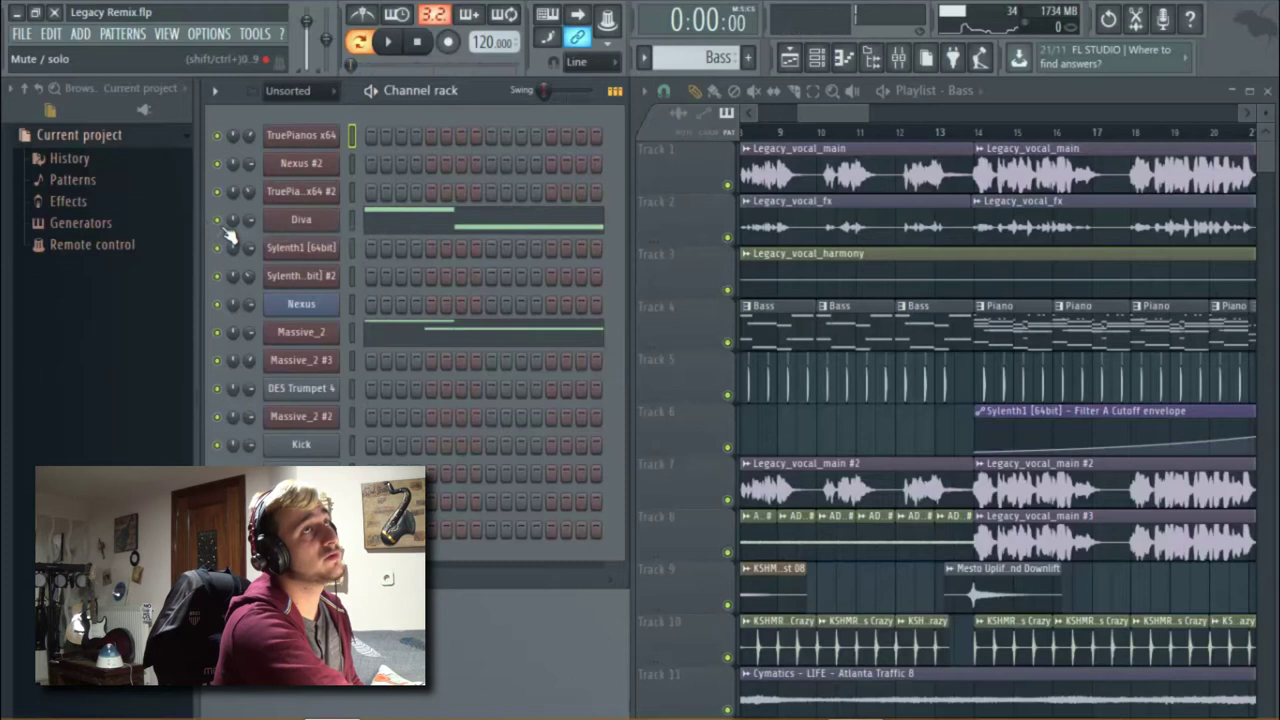
key("space")
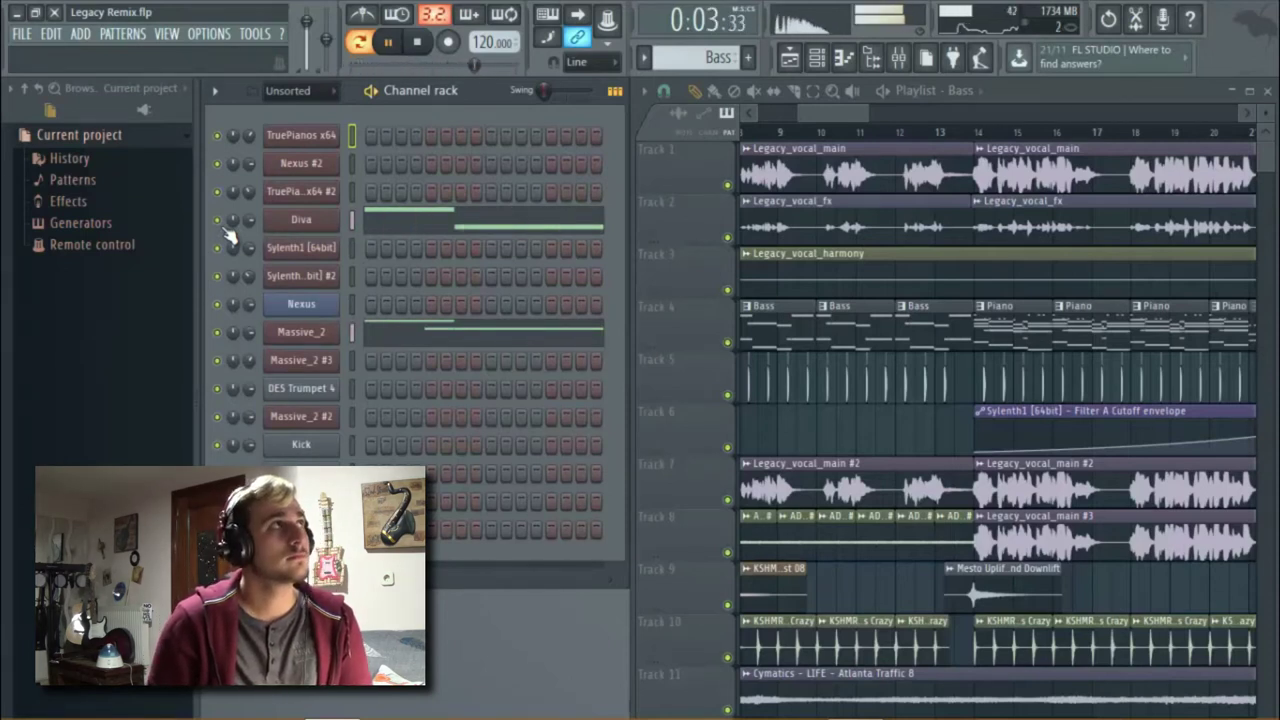
key("space")
left_click_drag(800, 110, 843, 112)
left_click(840, 131)
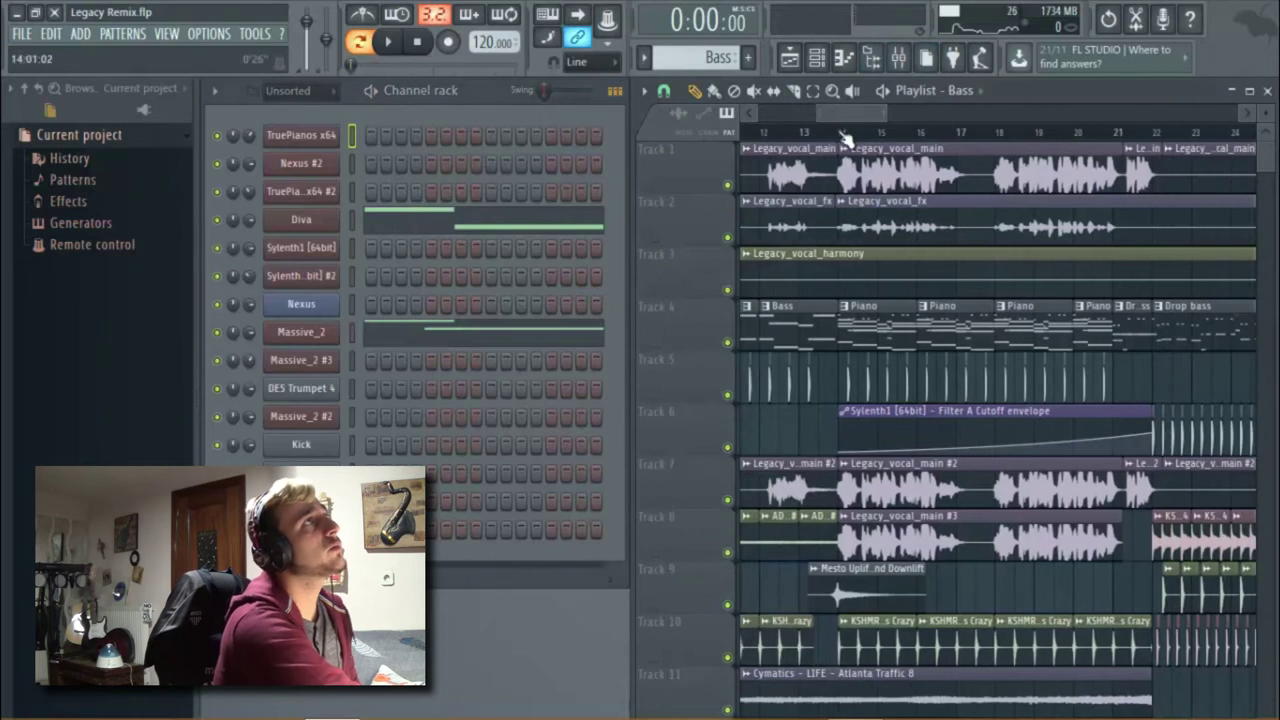
Make Piano the current pattern and view TruePianos x64 in its Basic Interface.
left_click(645, 57)
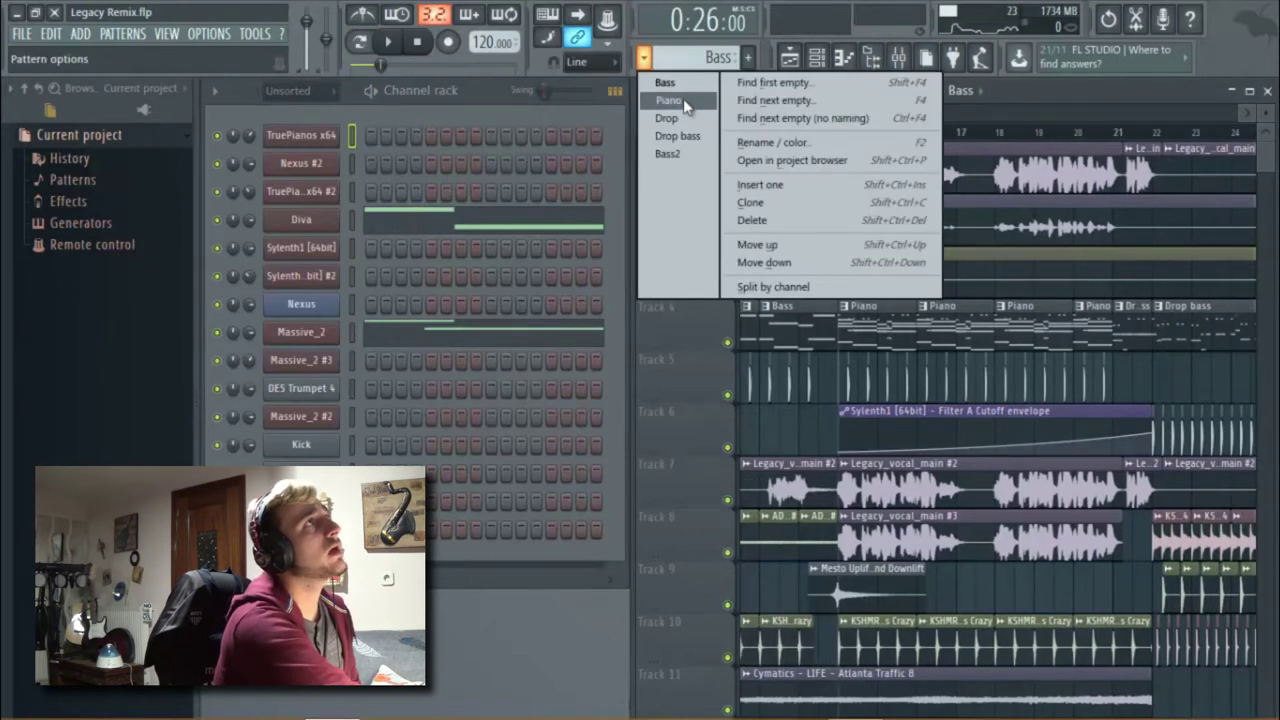
left_click(686, 102)
right_click(240, 139)
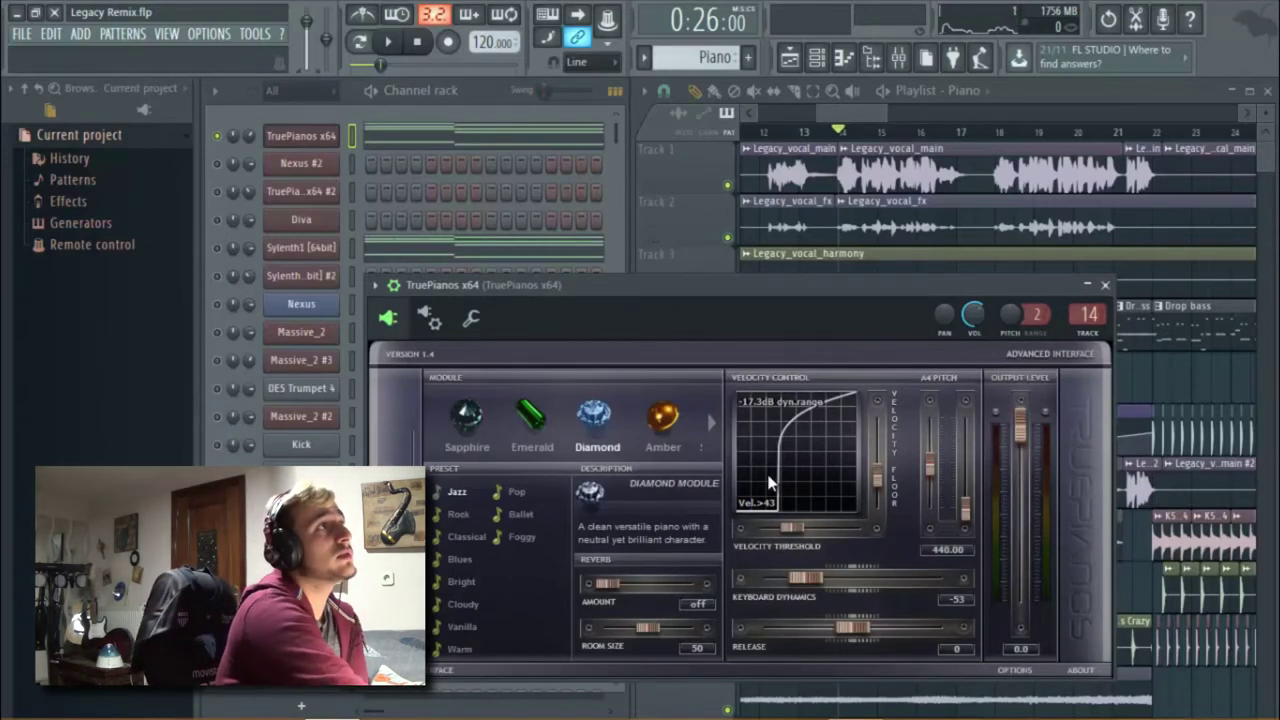
left_click(654, 353)
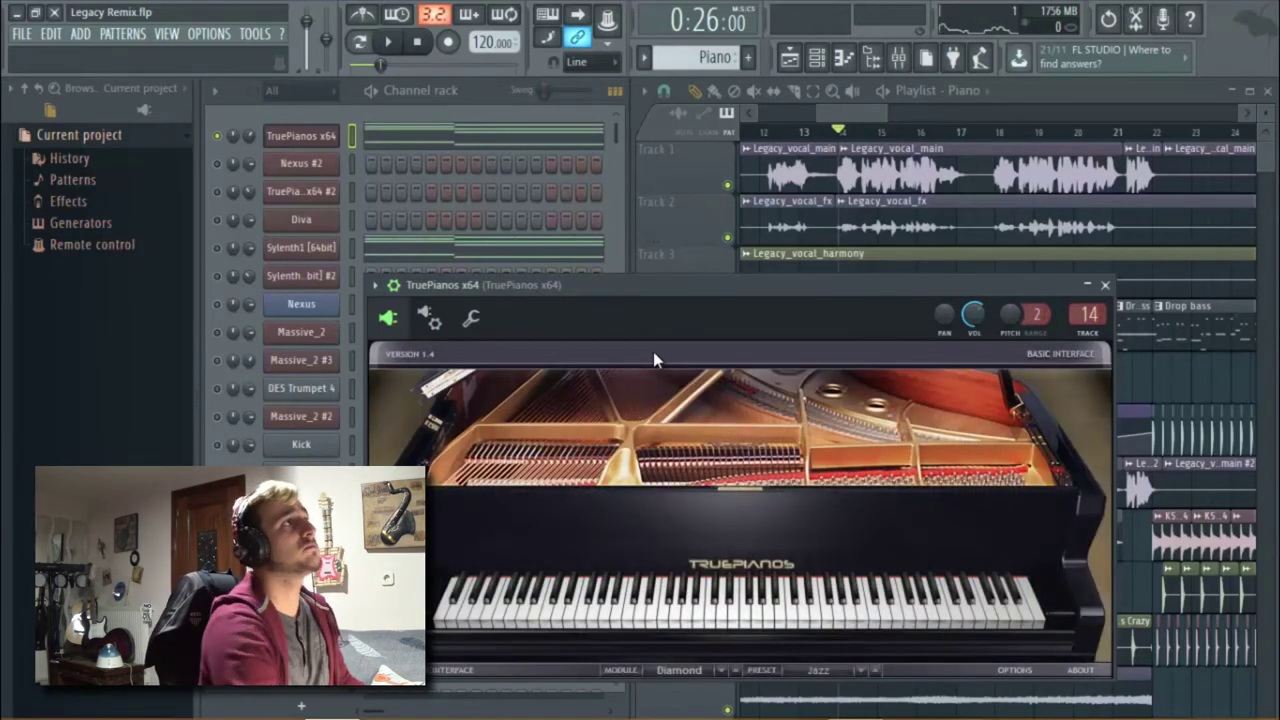
Close TruePianos, preview the song, and check Massive_2's solo options without changing anything.
key("Escape")
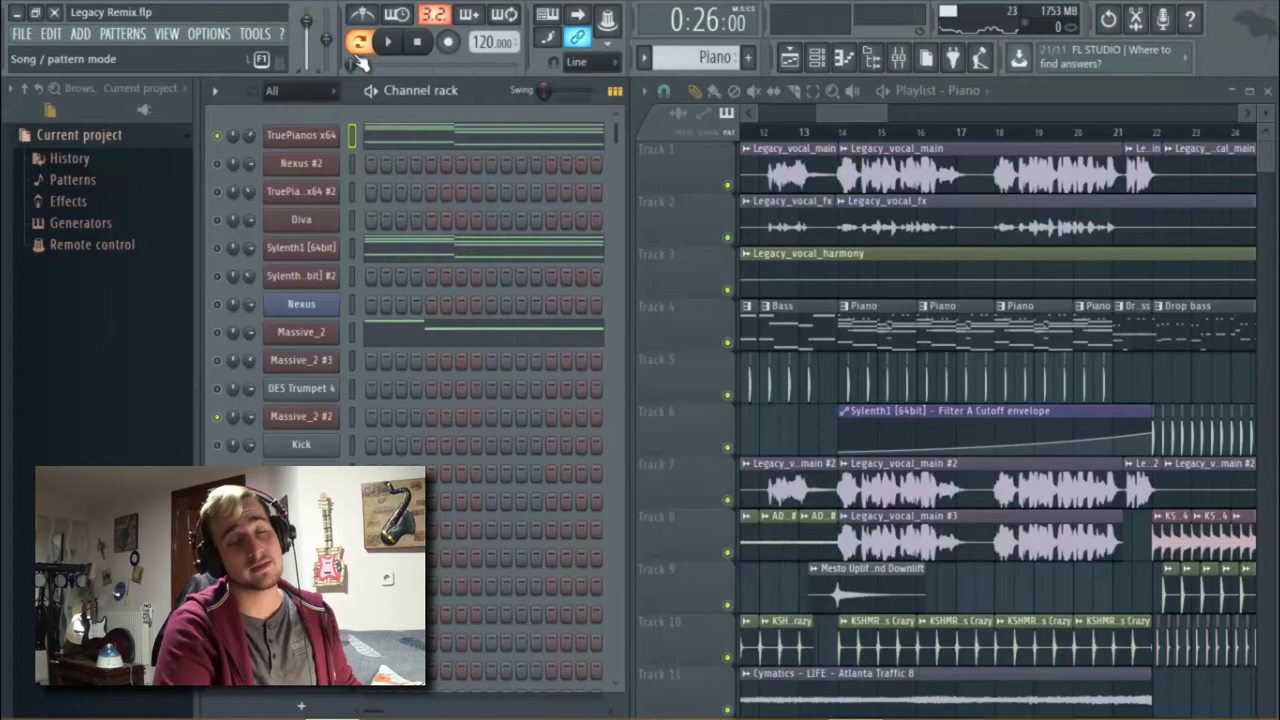
key("space")
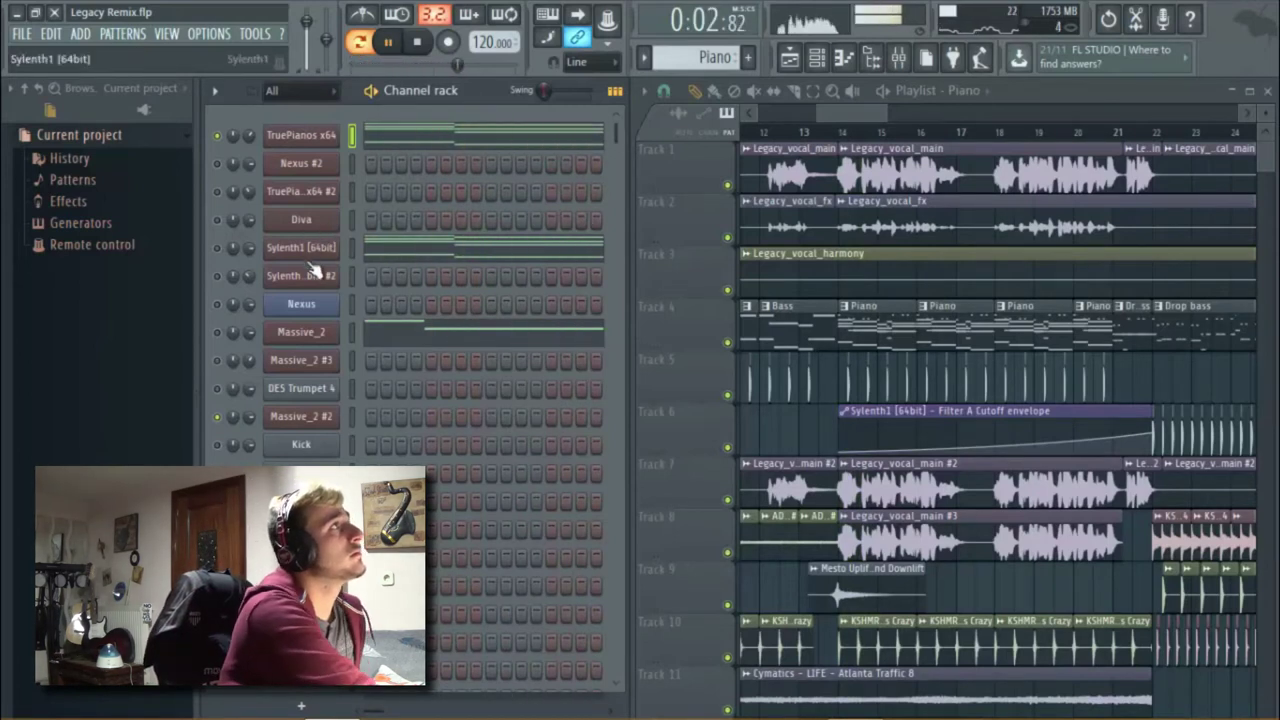
key("space")
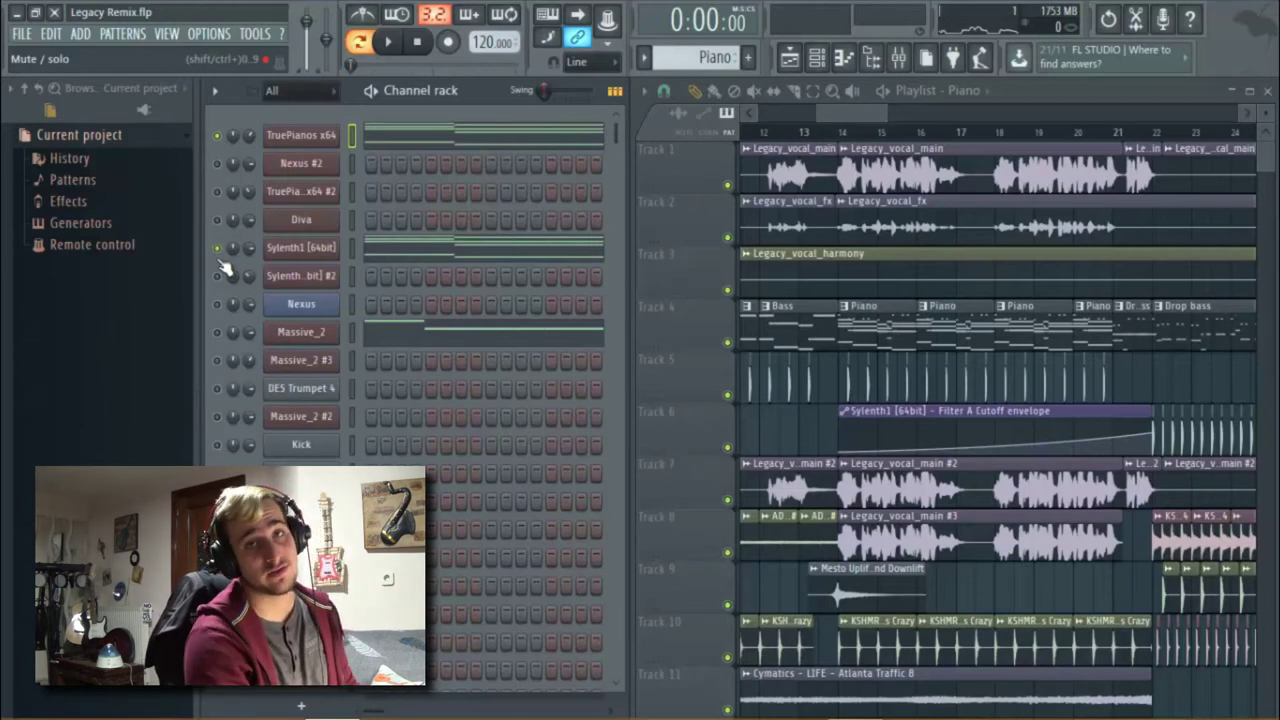
key("space")
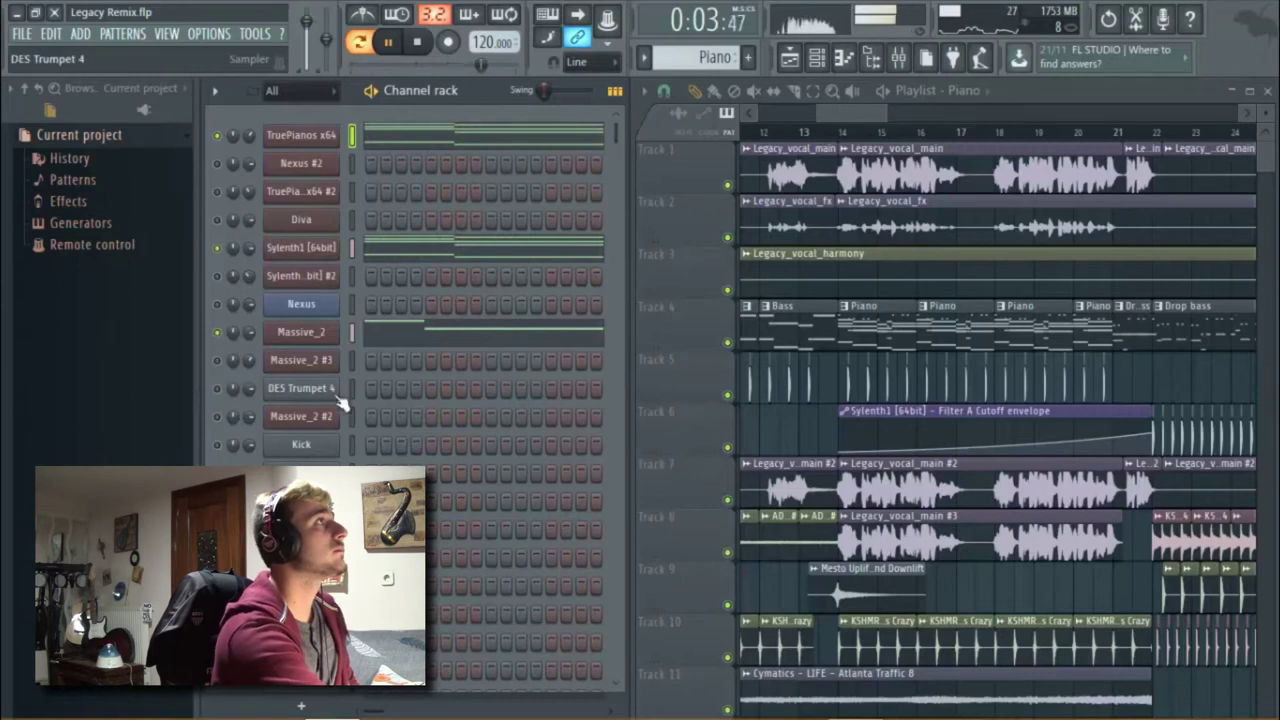
right_click(223, 337)
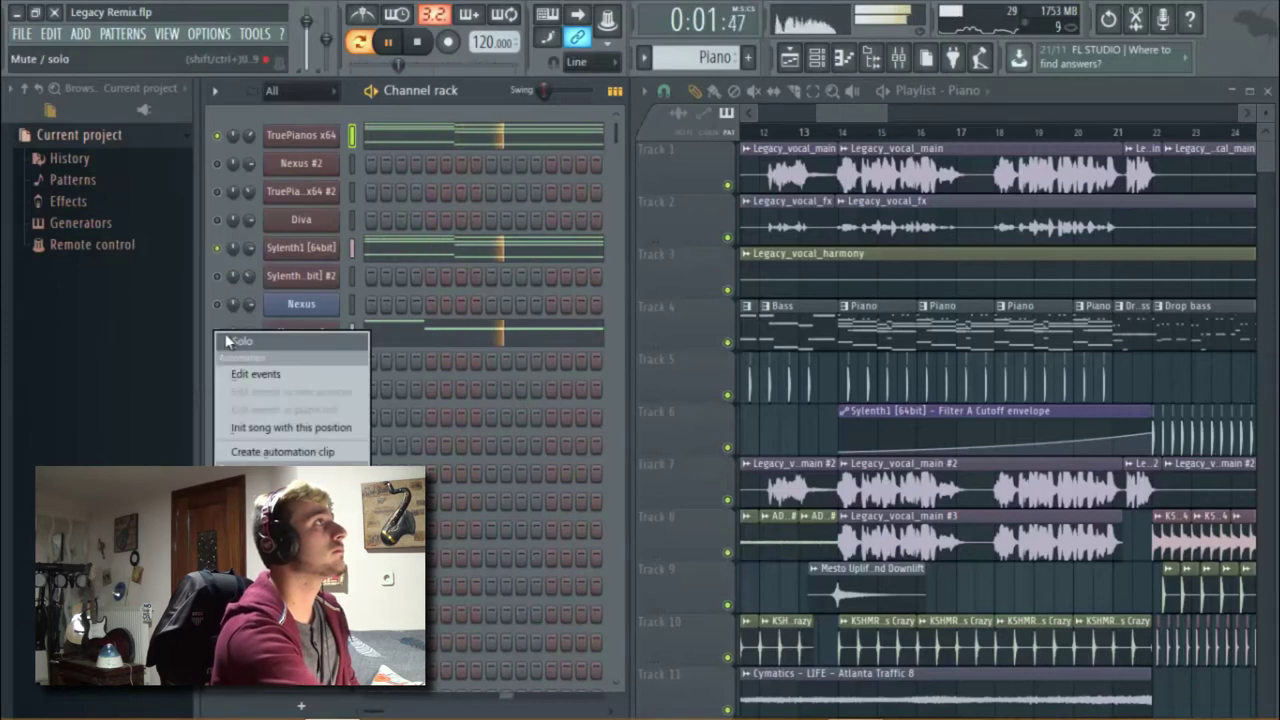
left_click(227, 341)
key("space")
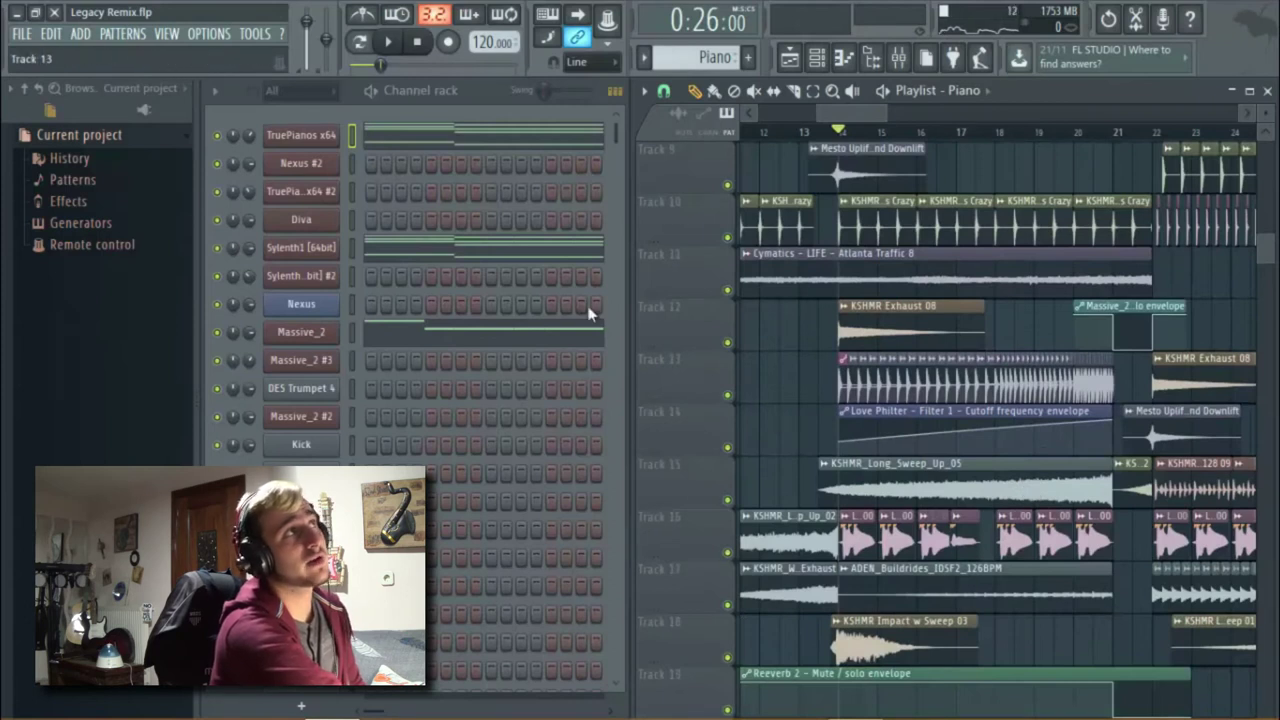
Play the build-up from bar 13 into the bar-21 drop.
scroll(1033, 372, "up", 2)
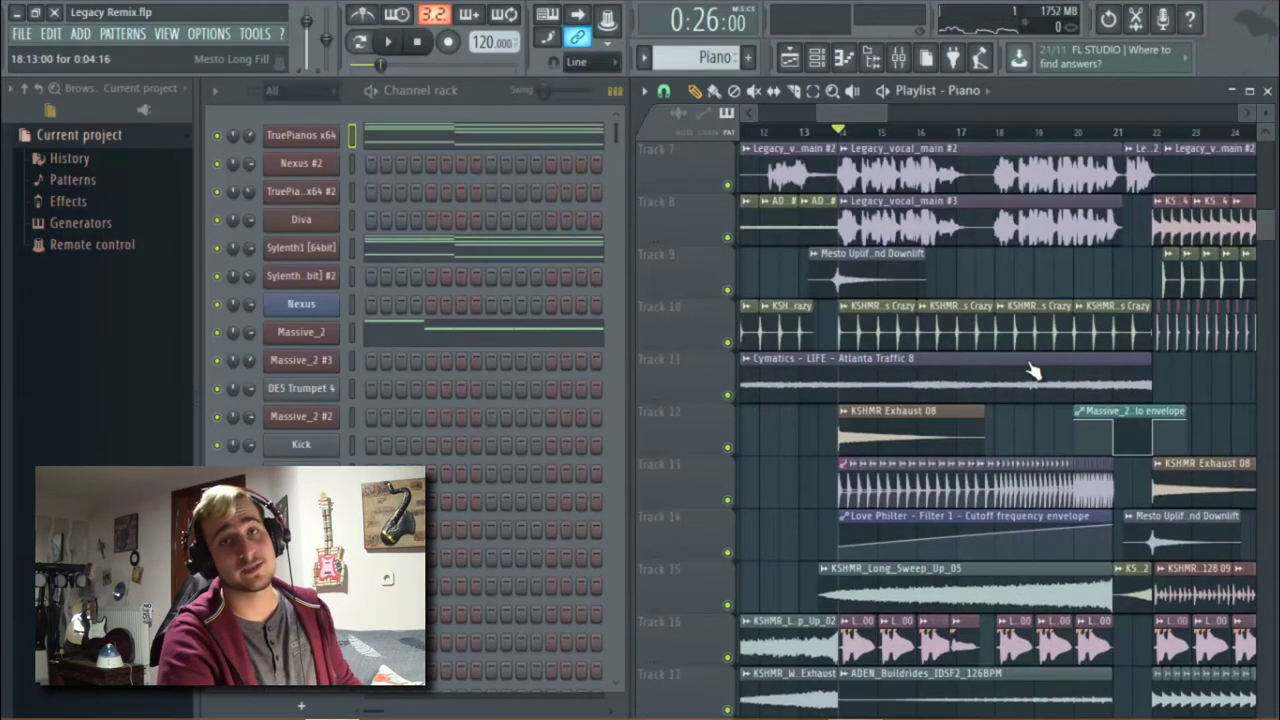
key("space")
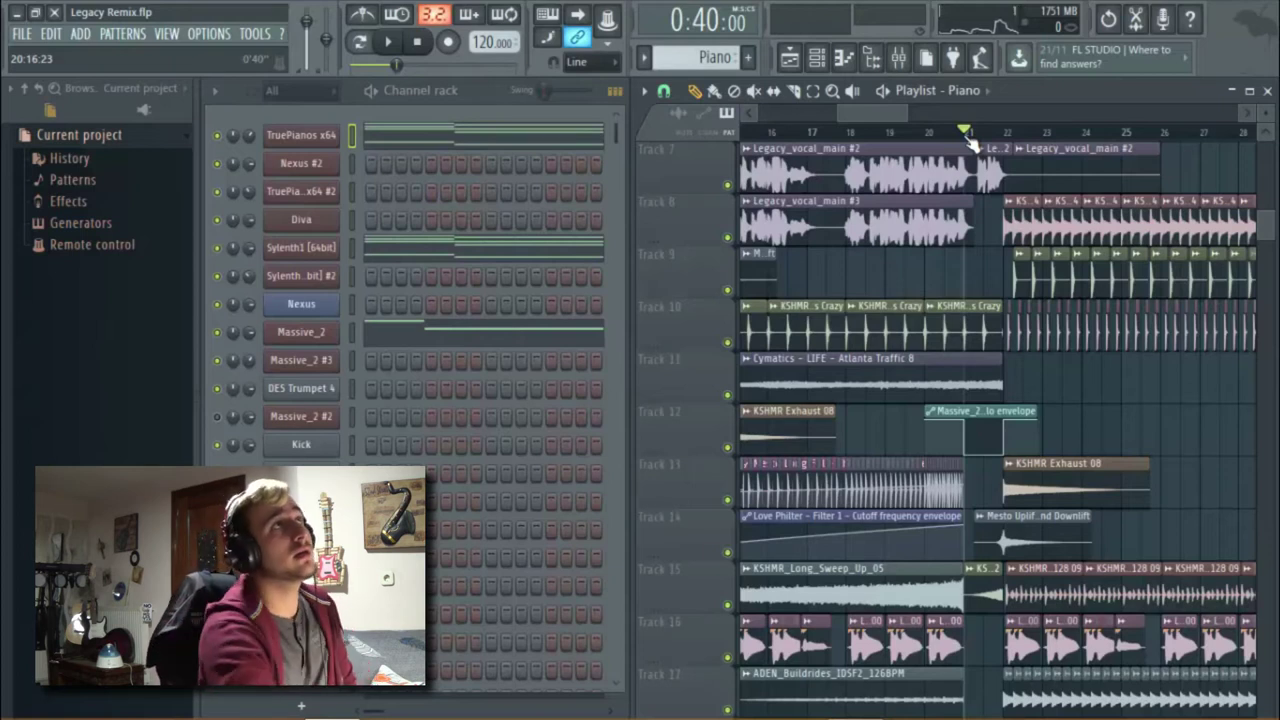
Solo Massive_2 #2, play it alone, then clear the solo.
scroll(759, 287, "up", 4)
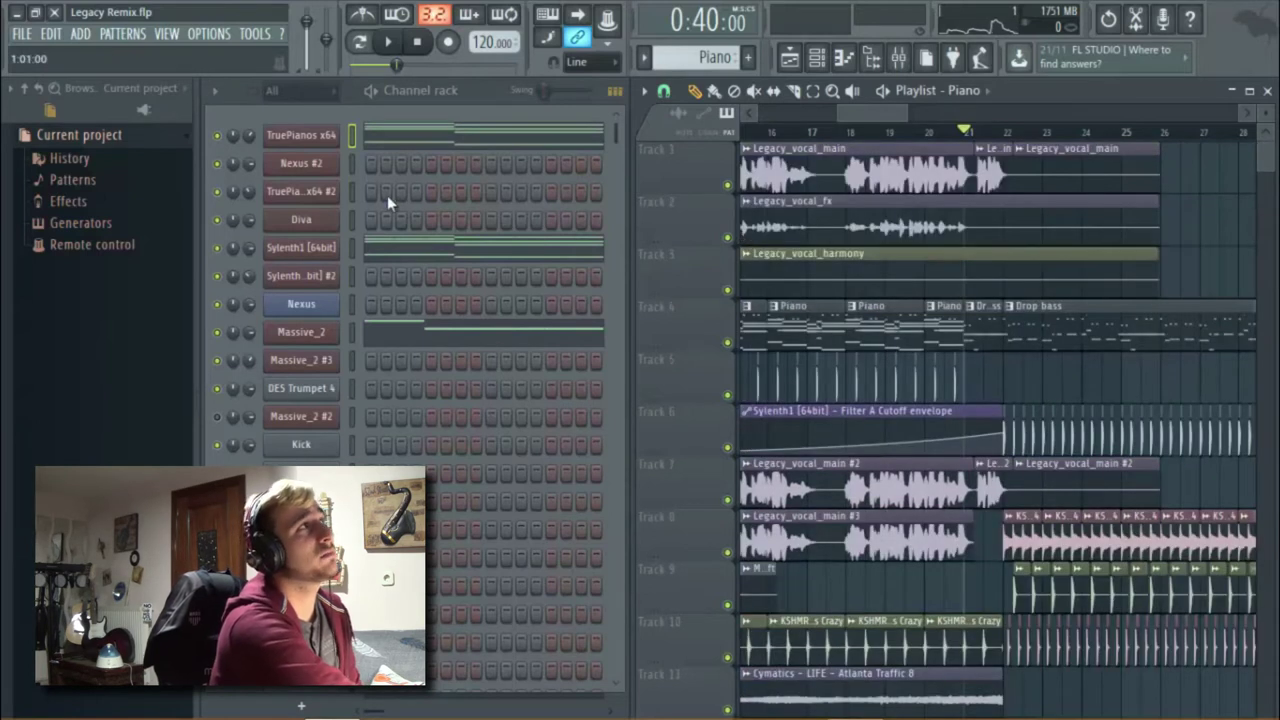
right_click(216, 416)
key("space")
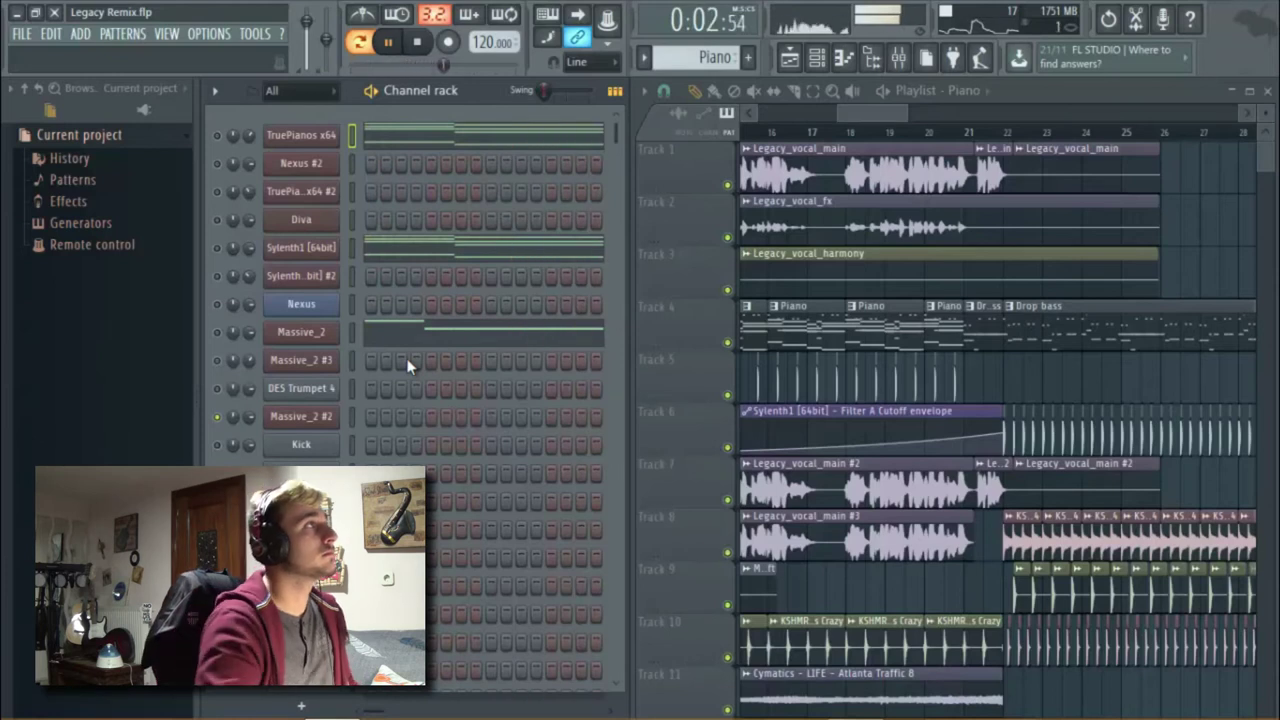
key("space")
right_click(216, 416)
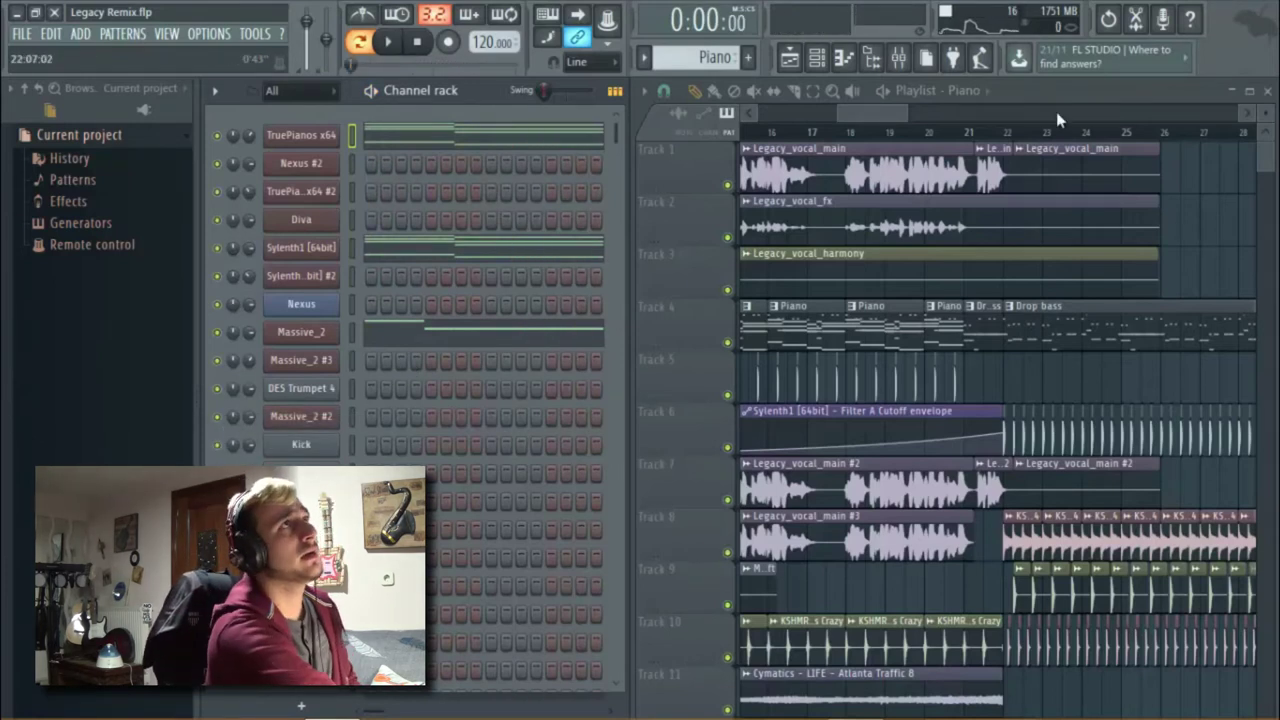
Set the song position just before bar 21 and preview from there.
left_click(966, 132)
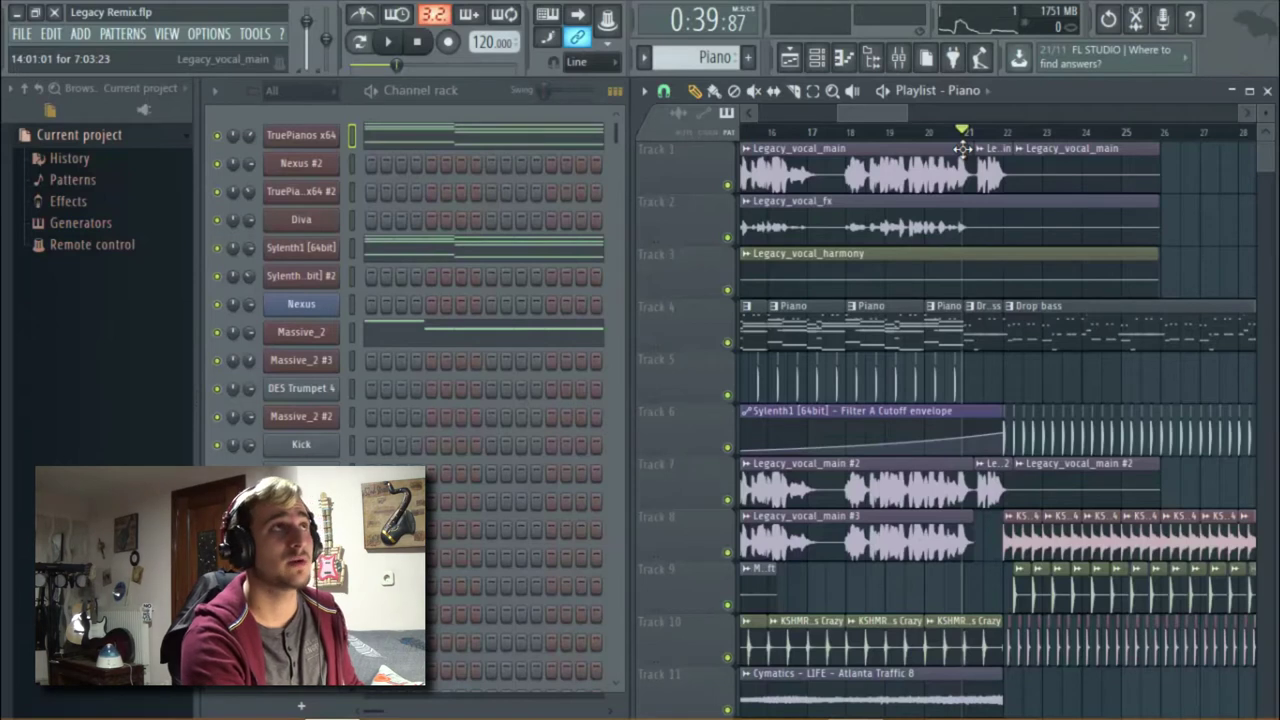
key("space")
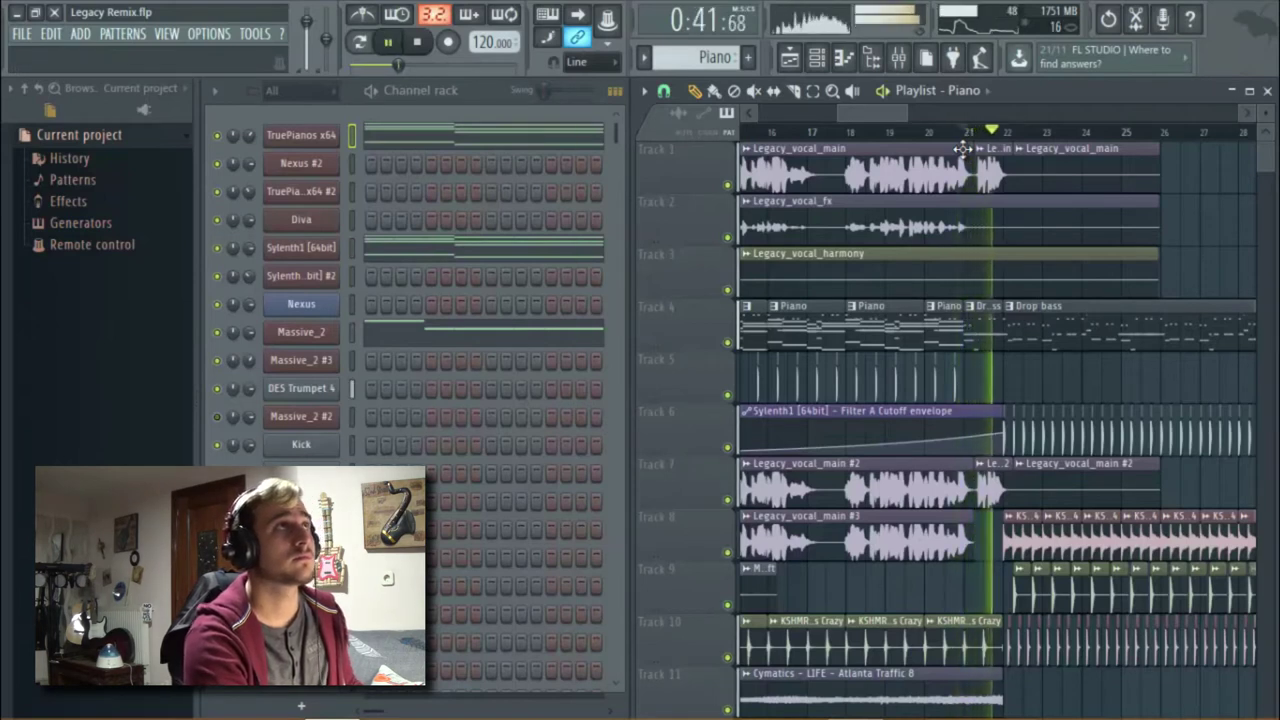
key("space")
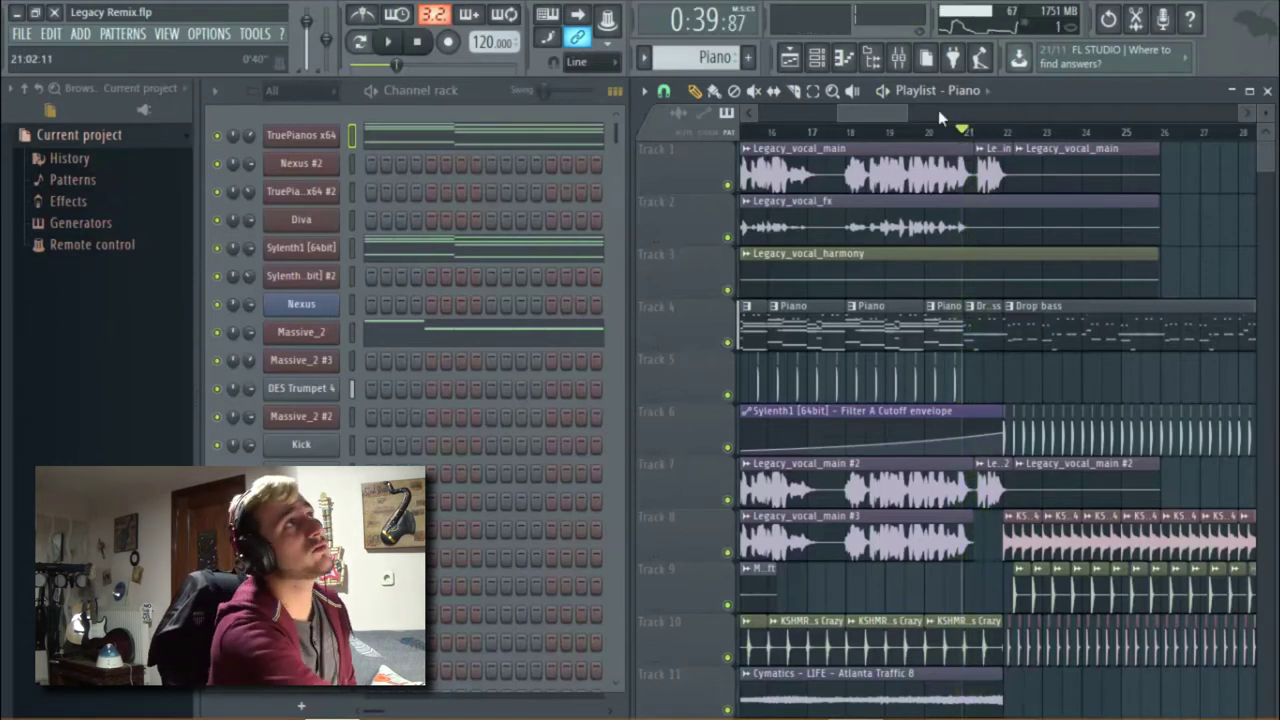
Preview the drop from bar 21.
scroll(900, 114, "right", 2)
key("space")
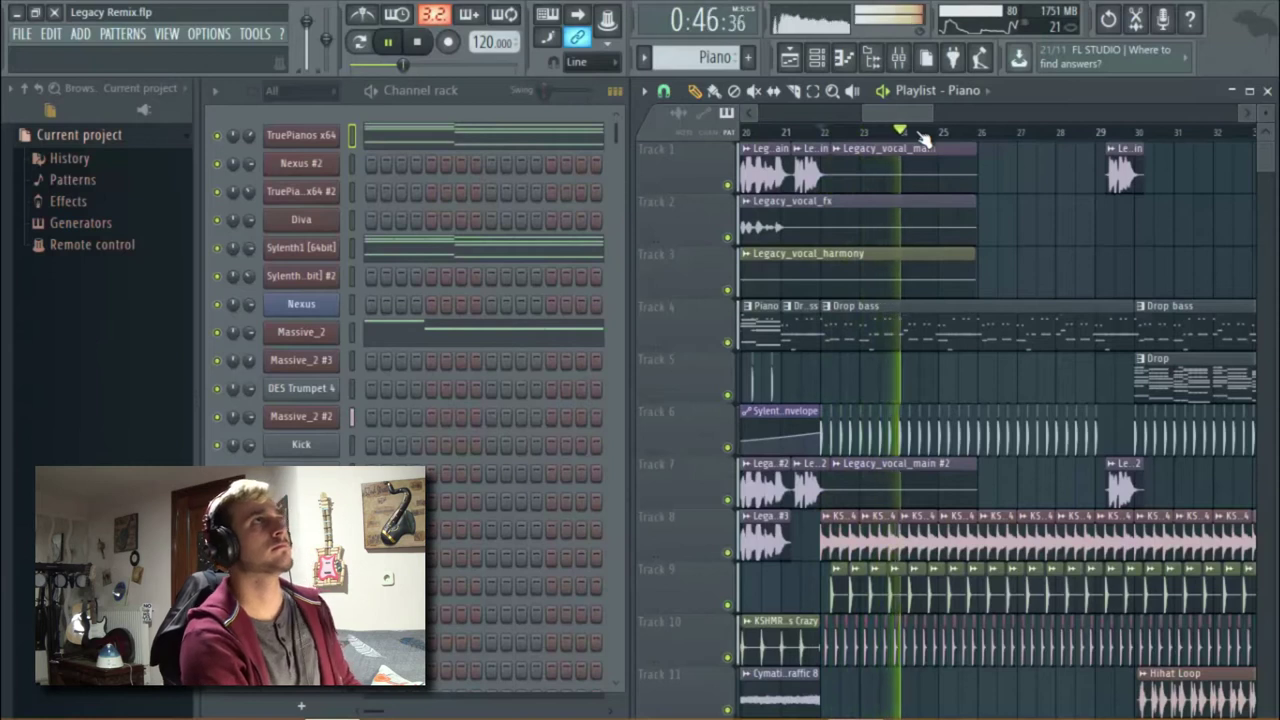
key("space")
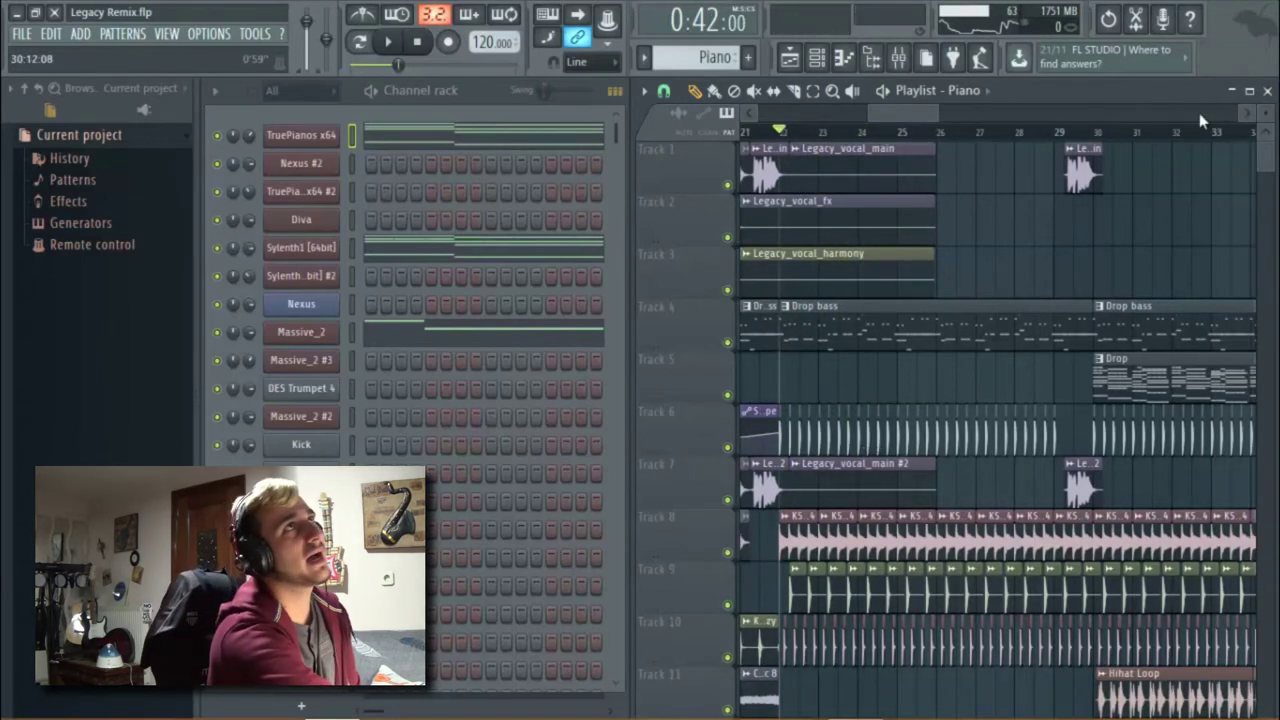
left_click_drag(1267, 156, 1268, 170)
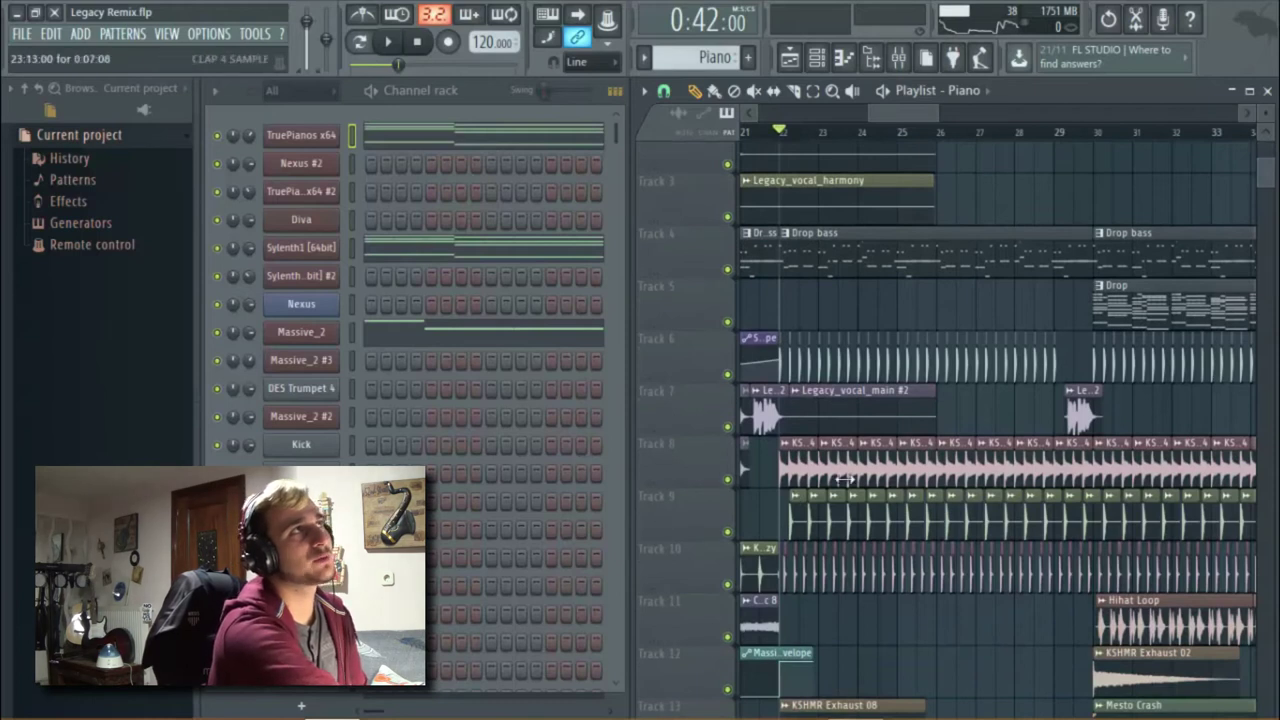
Solo Track 15 and play the arrangement with it alone.
scroll(722, 503, "down", 1)
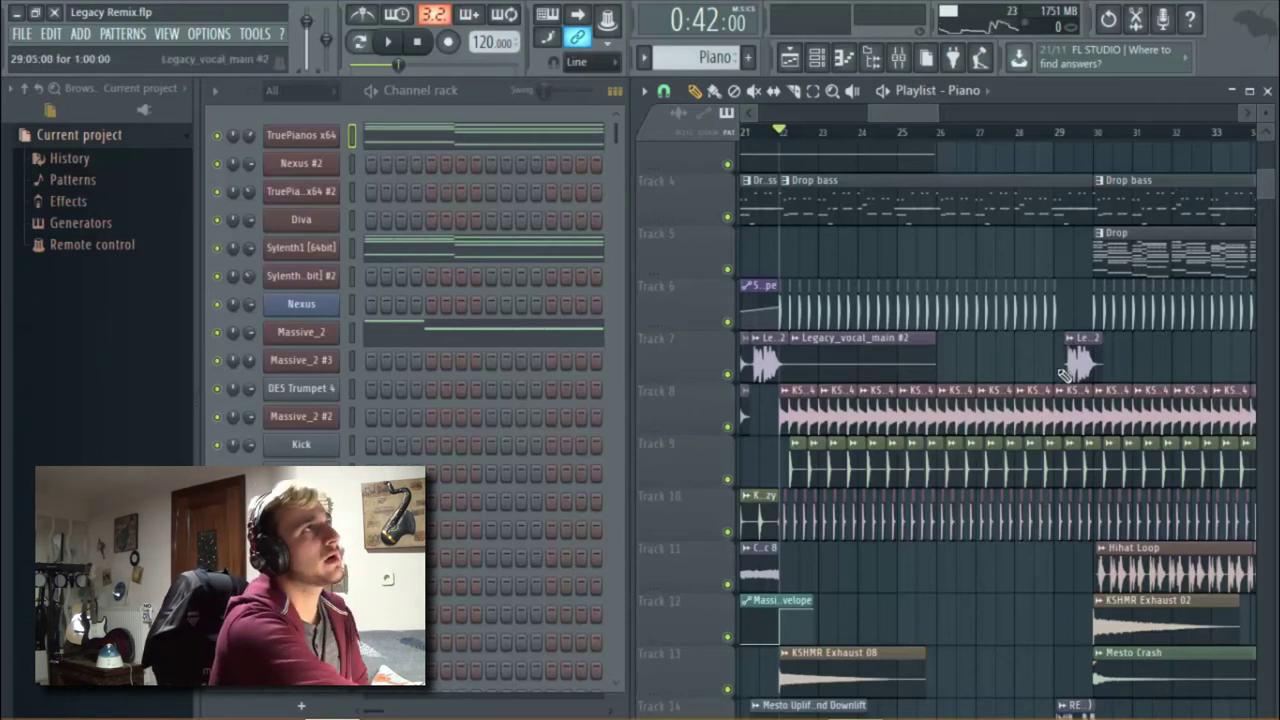
scroll(1035, 408, "down", 1)
scroll(1022, 433, "down", 5)
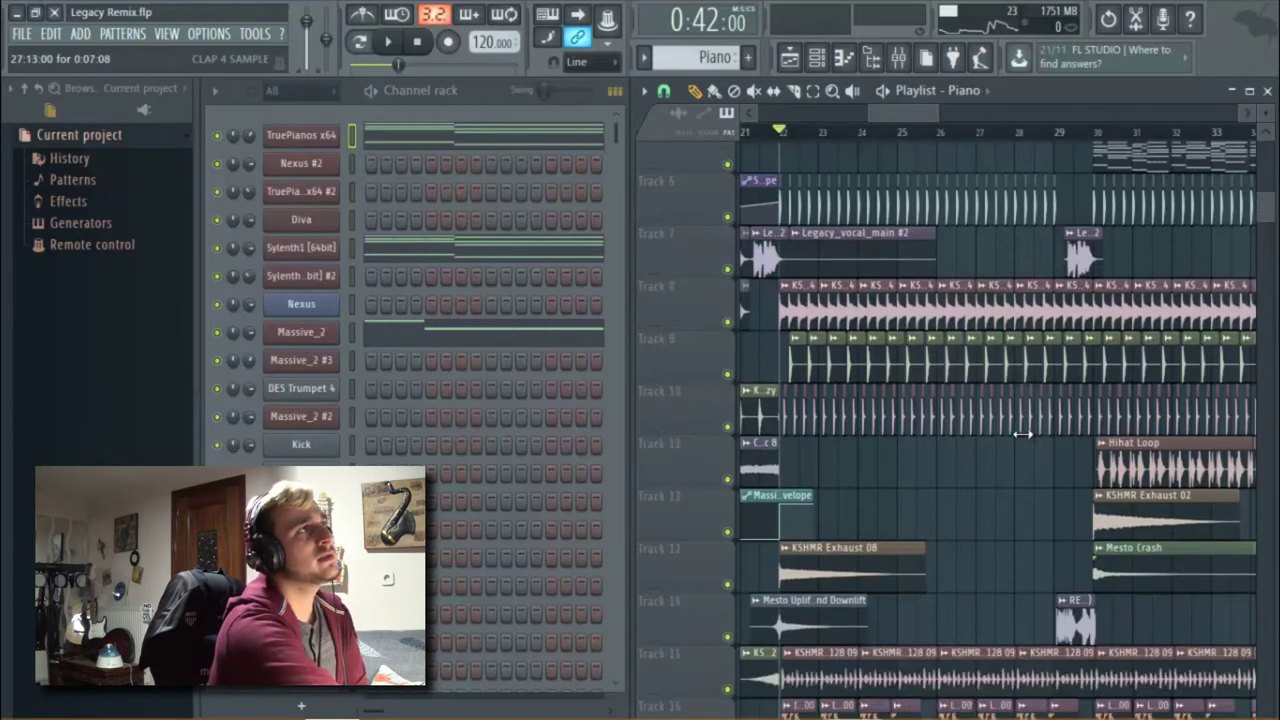
left_click(729, 480, "ctrl")
scroll(731, 490, "down", 1)
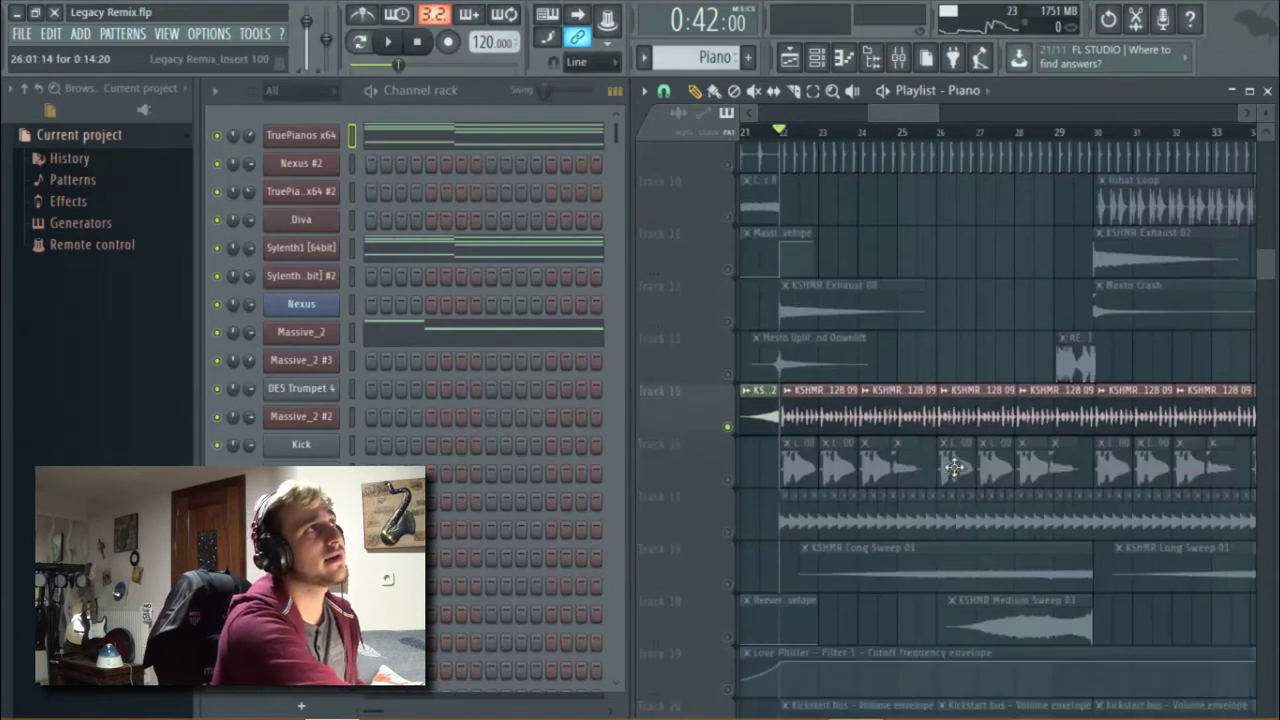
key("space")
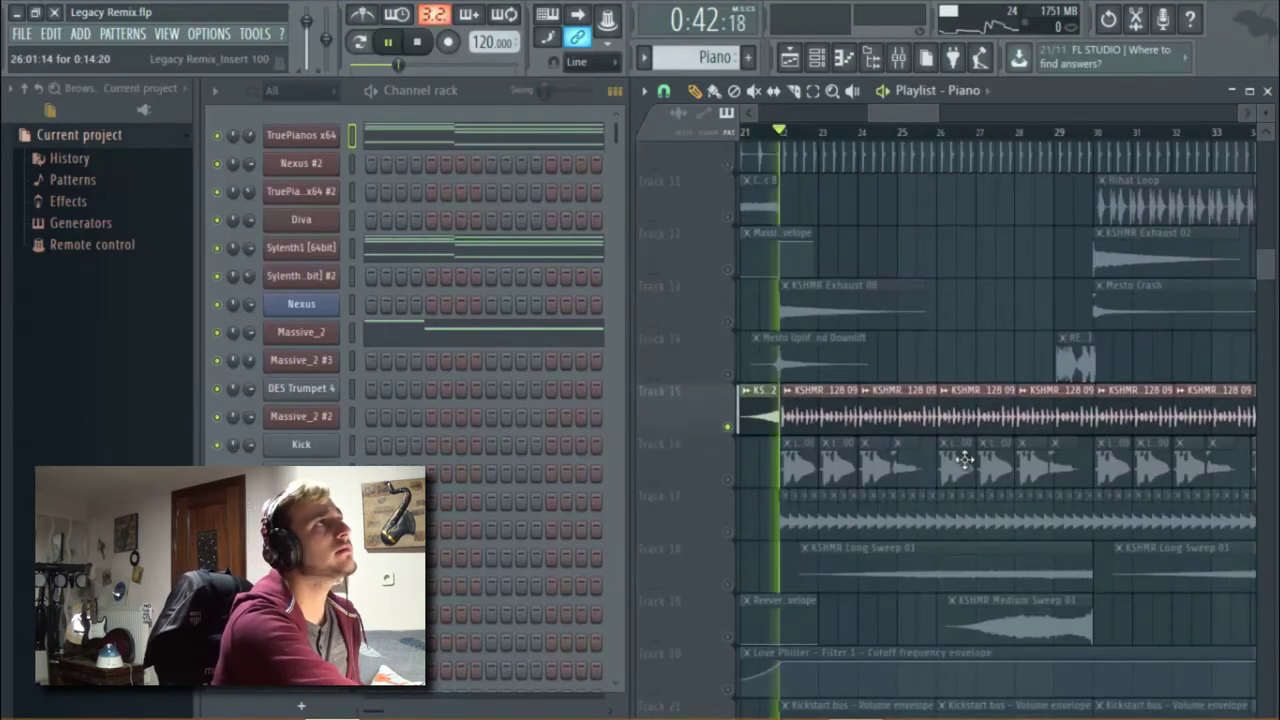
Unmute Tracks 17, 21, 22 and 19, then replay from bar 22.
left_click(729, 532)
scroll(863, 549, "down", 5)
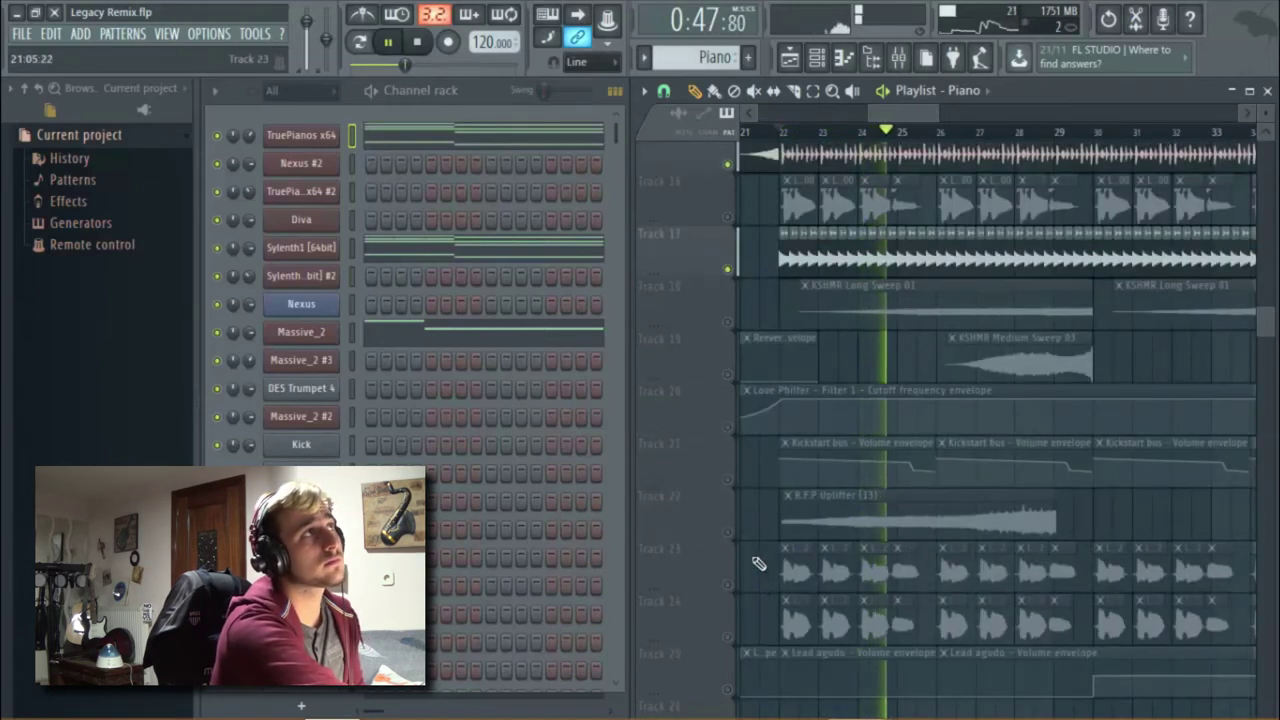
left_click(729, 481)
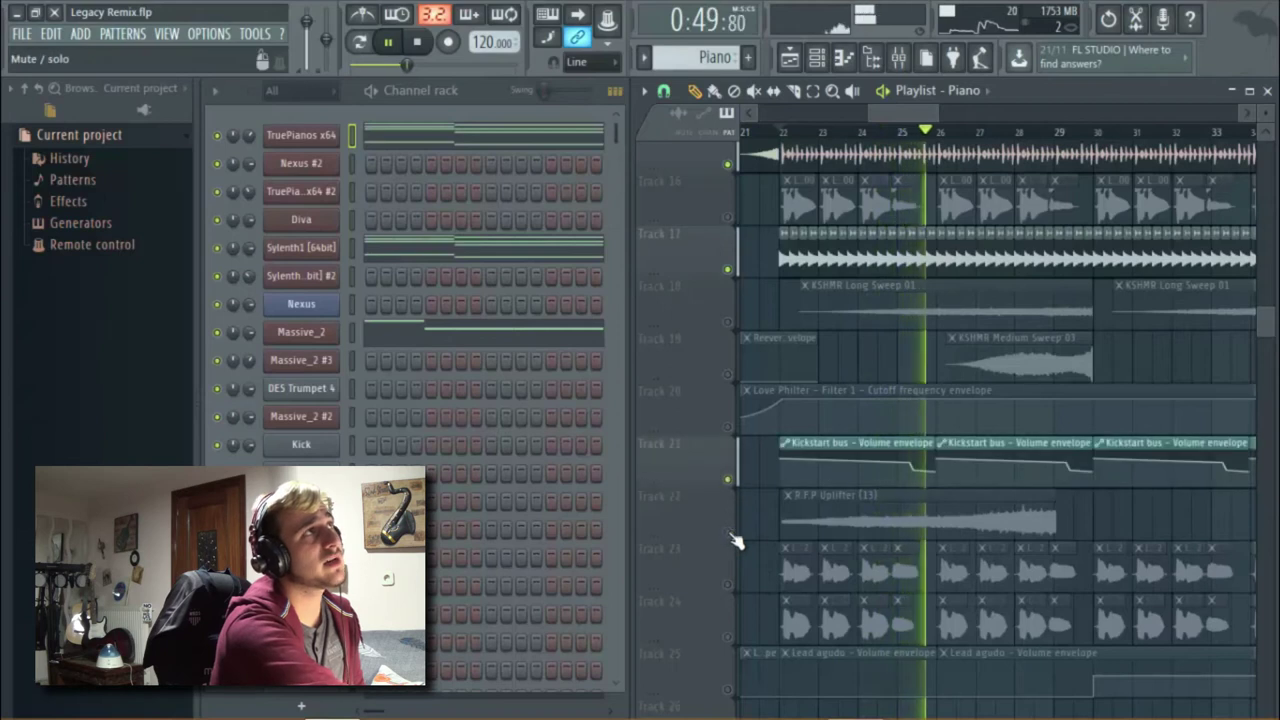
left_click(729, 532)
left_click(729, 376)
key("space")
scroll(760, 330, "up", 15)
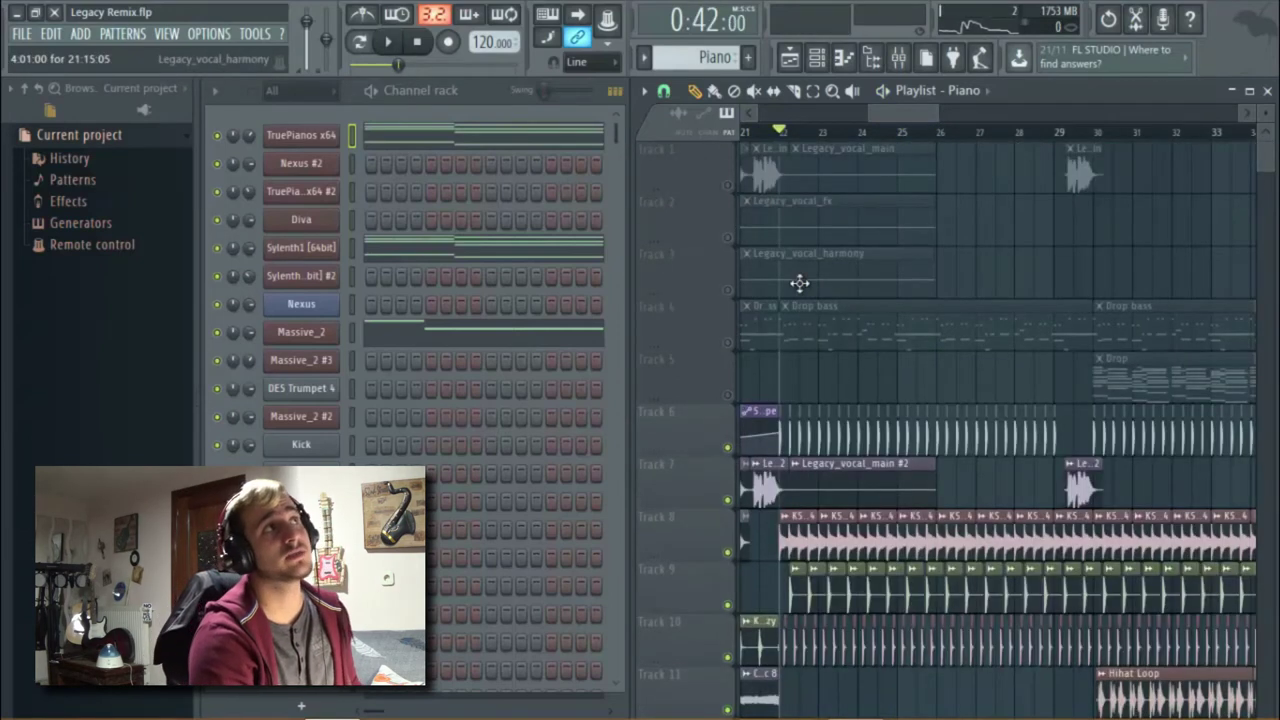
key("space")
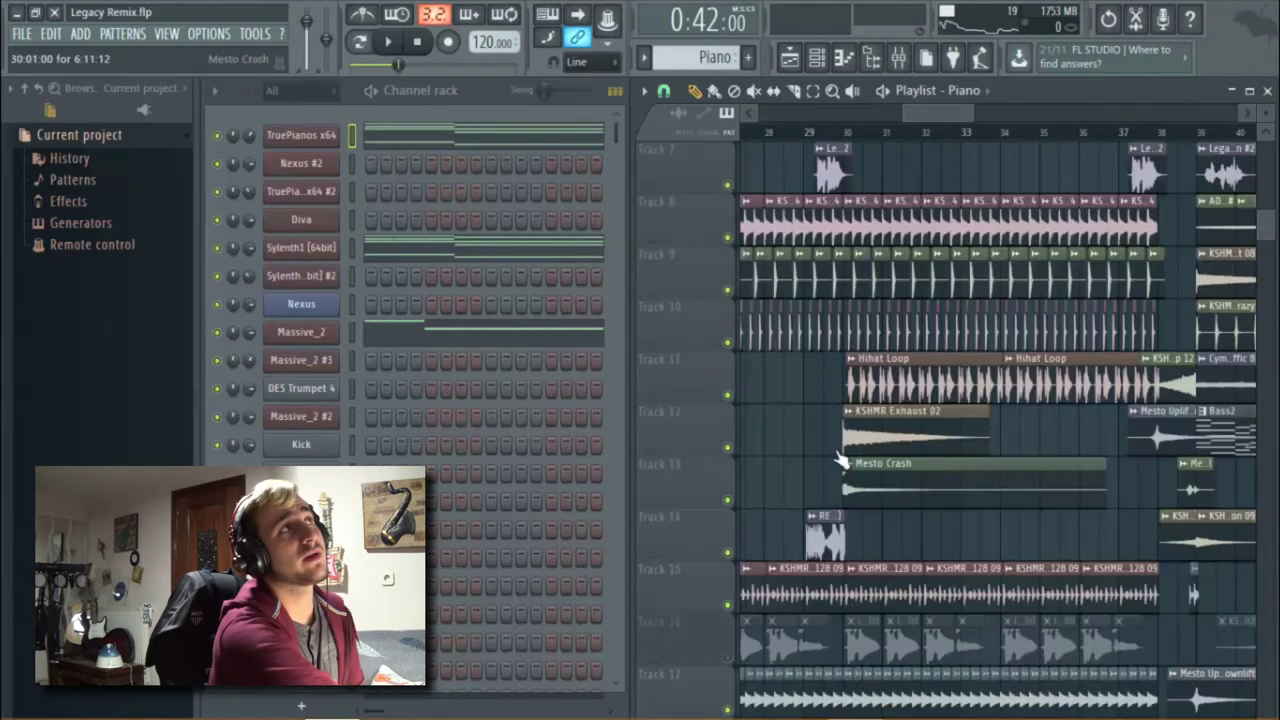
Solo Track 11's Hihat Loop and jump the song position to around bar 30.
right_click(727, 394)
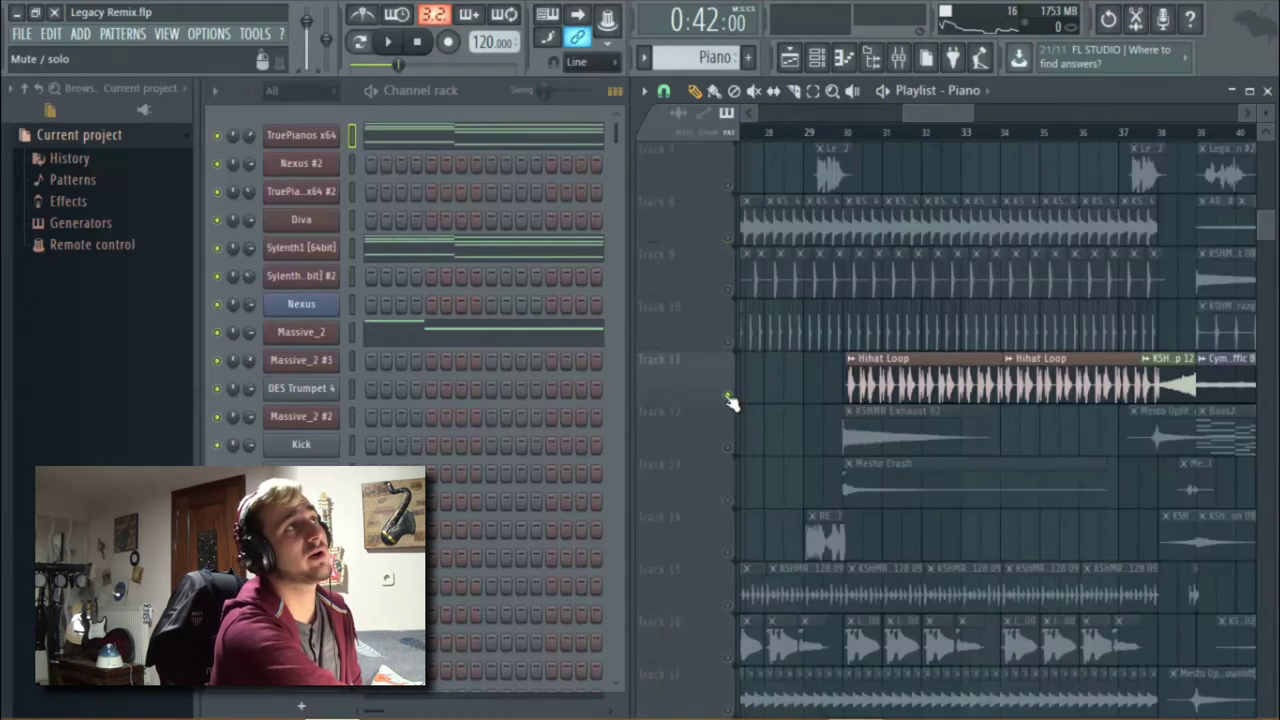
left_click(843, 132)
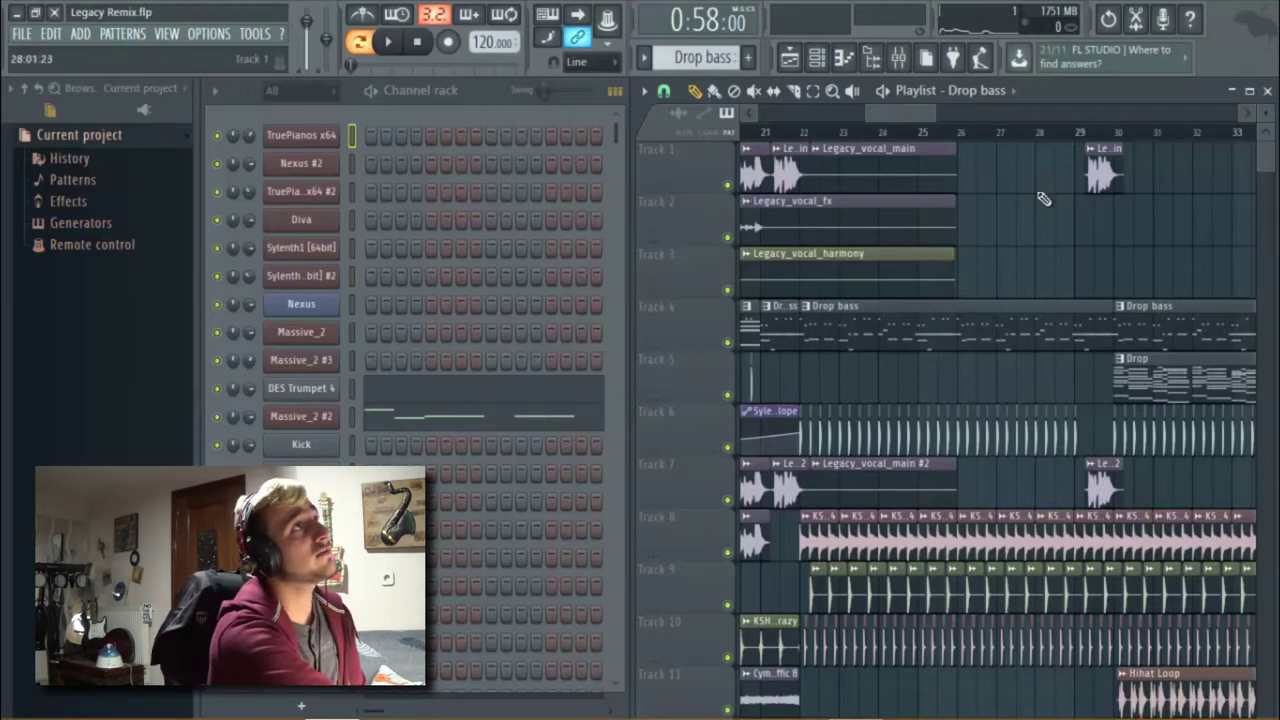
scroll(800, 248, "down", 2)
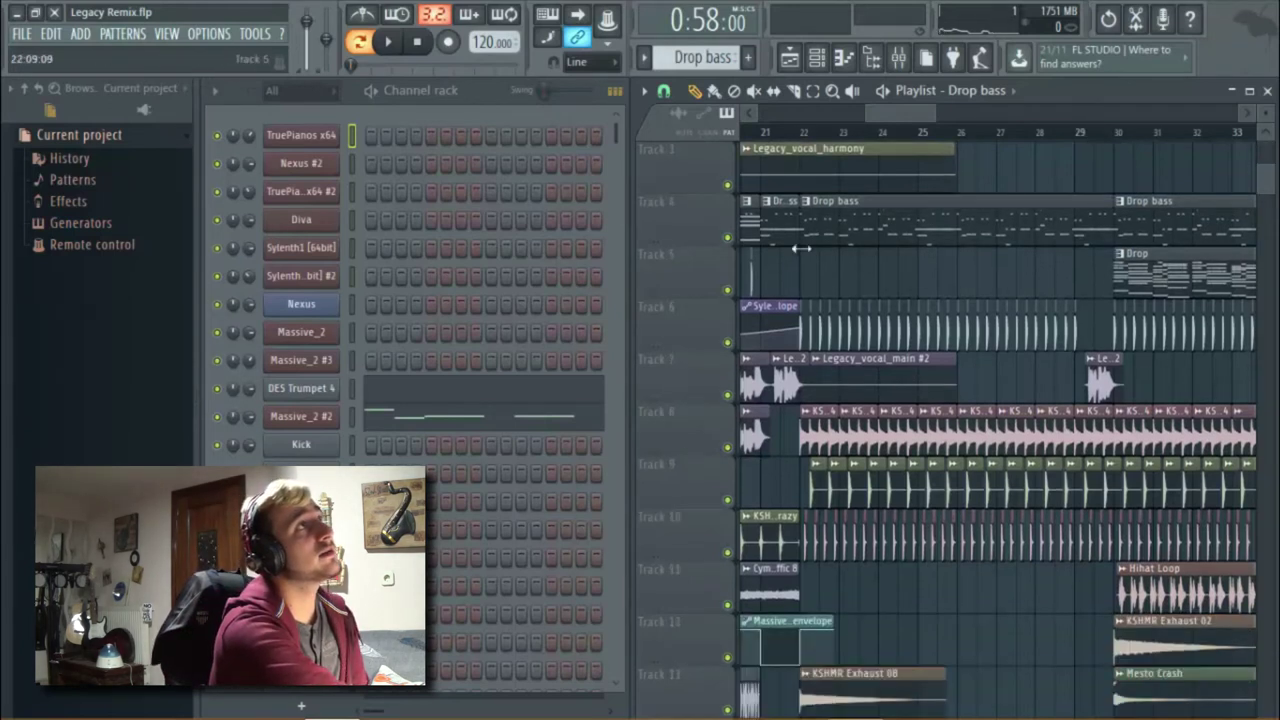
left_click(803, 134)
scroll(865, 420, "down", 5)
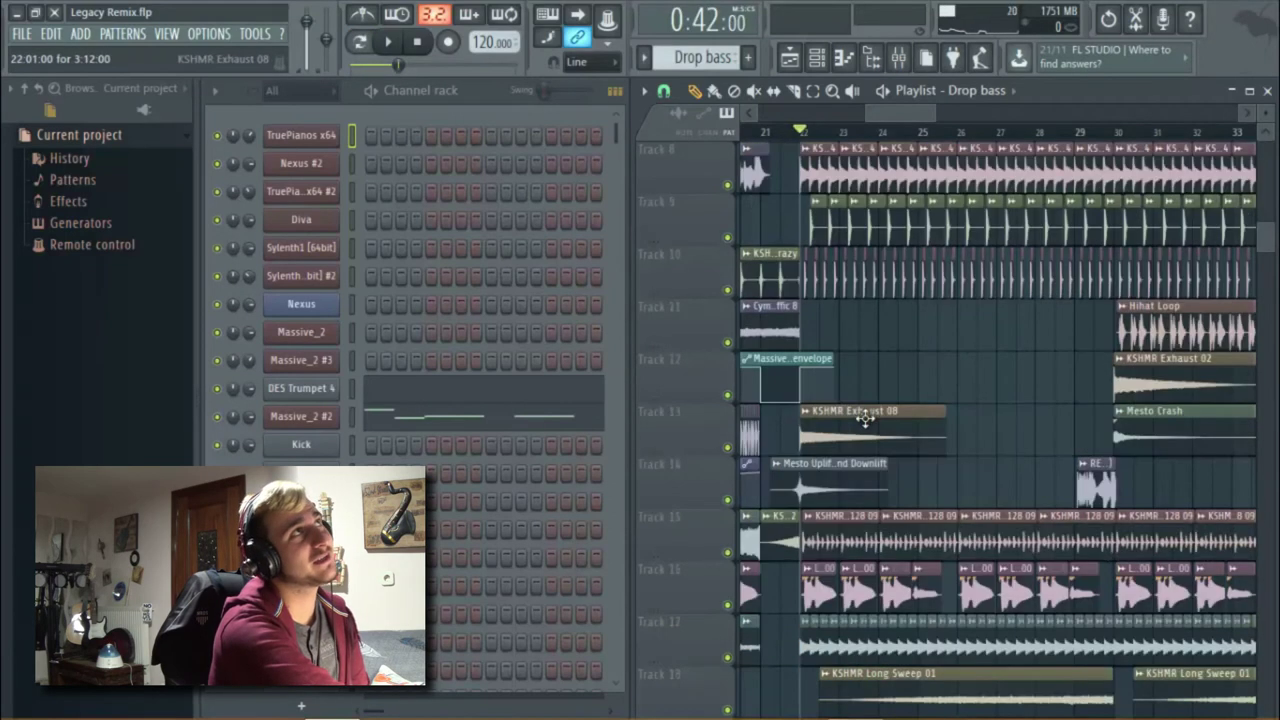
scroll(865, 420, "down", 3)
scroll(840, 435, "down", 3)
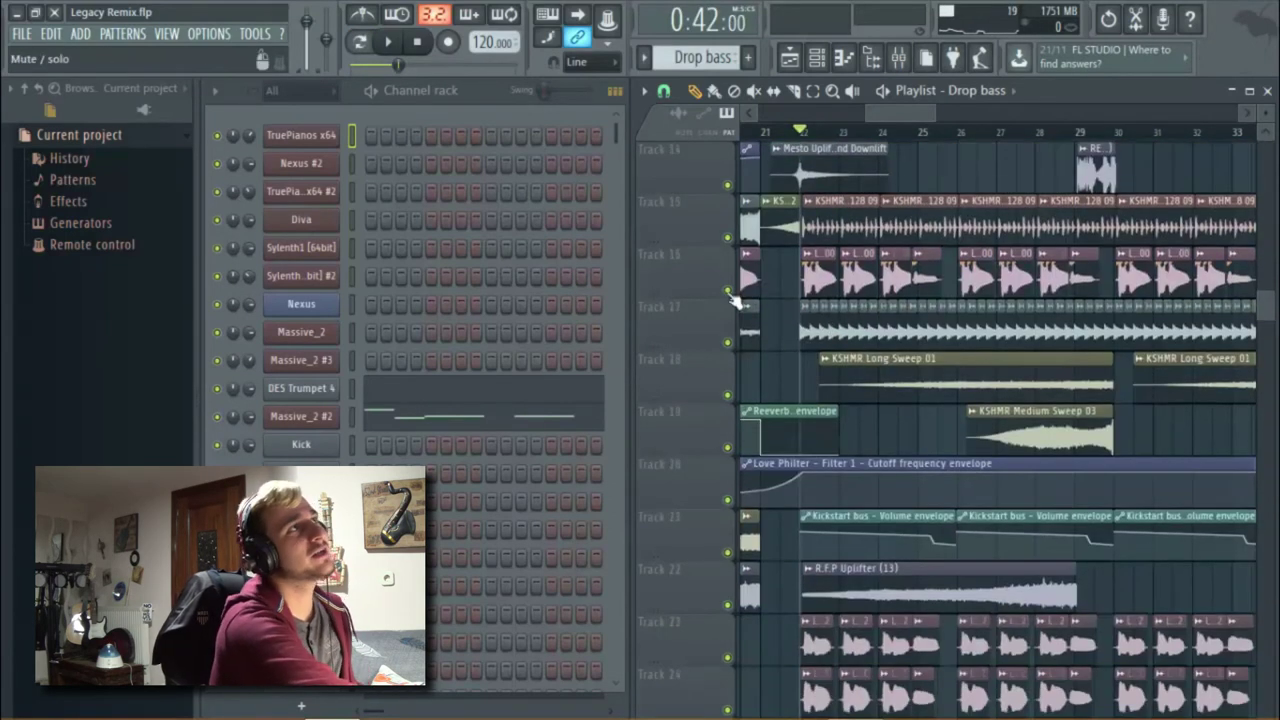
left_click(728, 291, "ctrl")
scroll(730, 380, "down", 4)
left_click(727, 447, "ctrl")
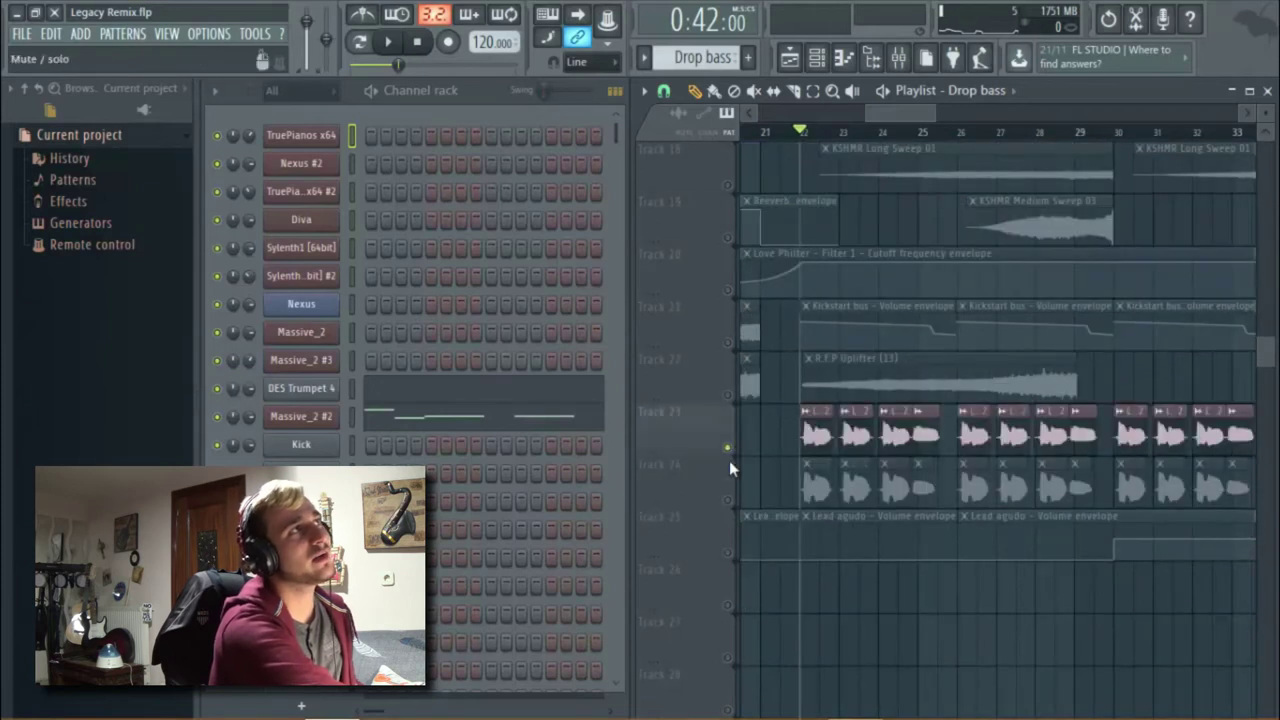
left_click(727, 499)
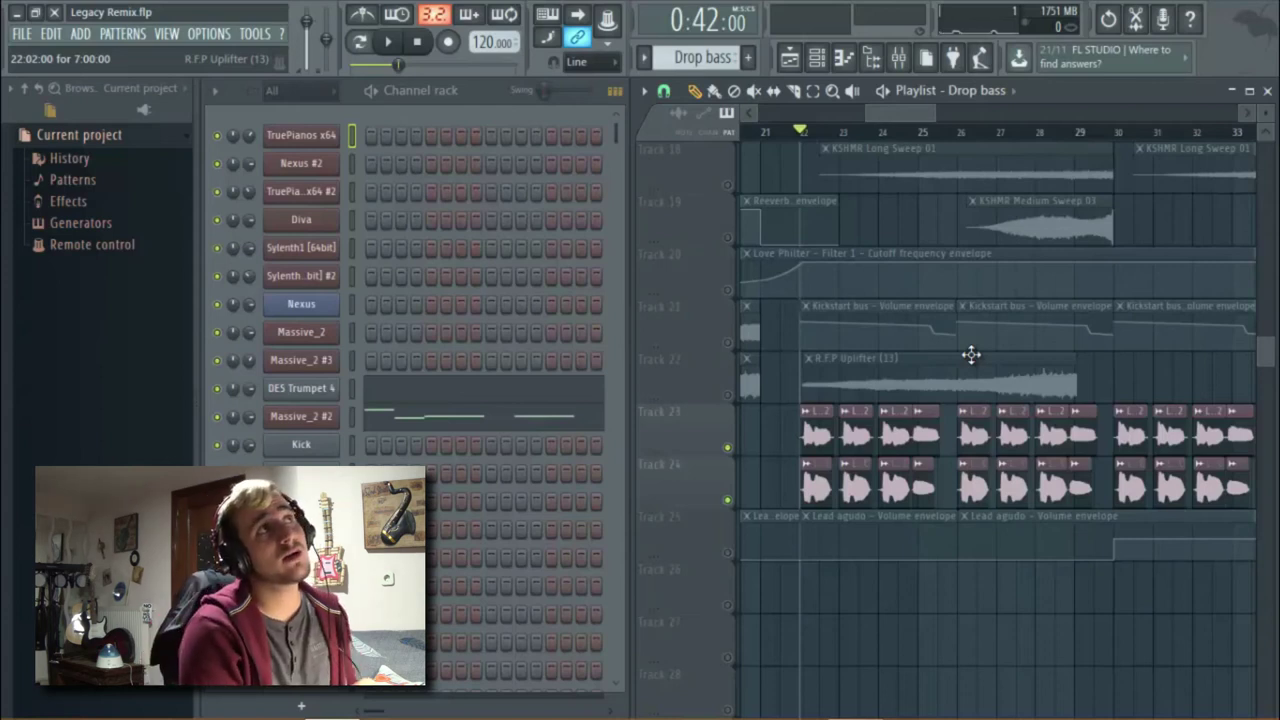
scroll(846, 388, "up", 6)
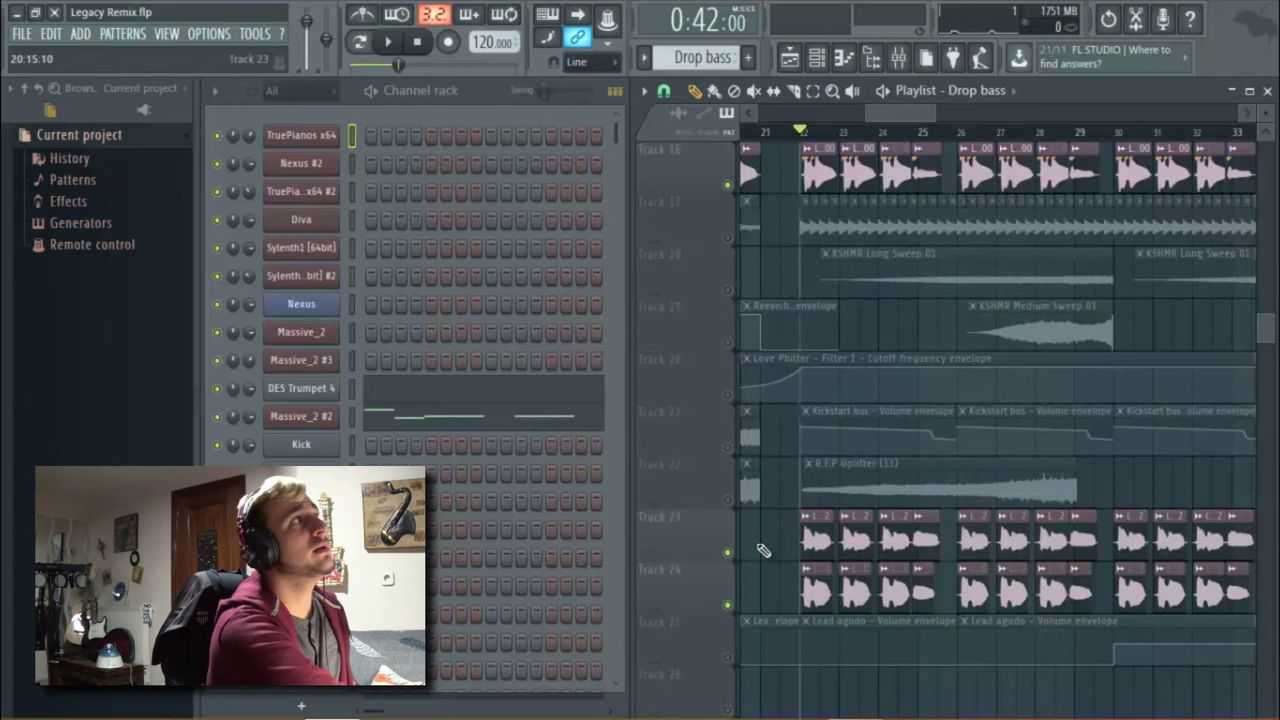
scroll(818, 522, "up", 5)
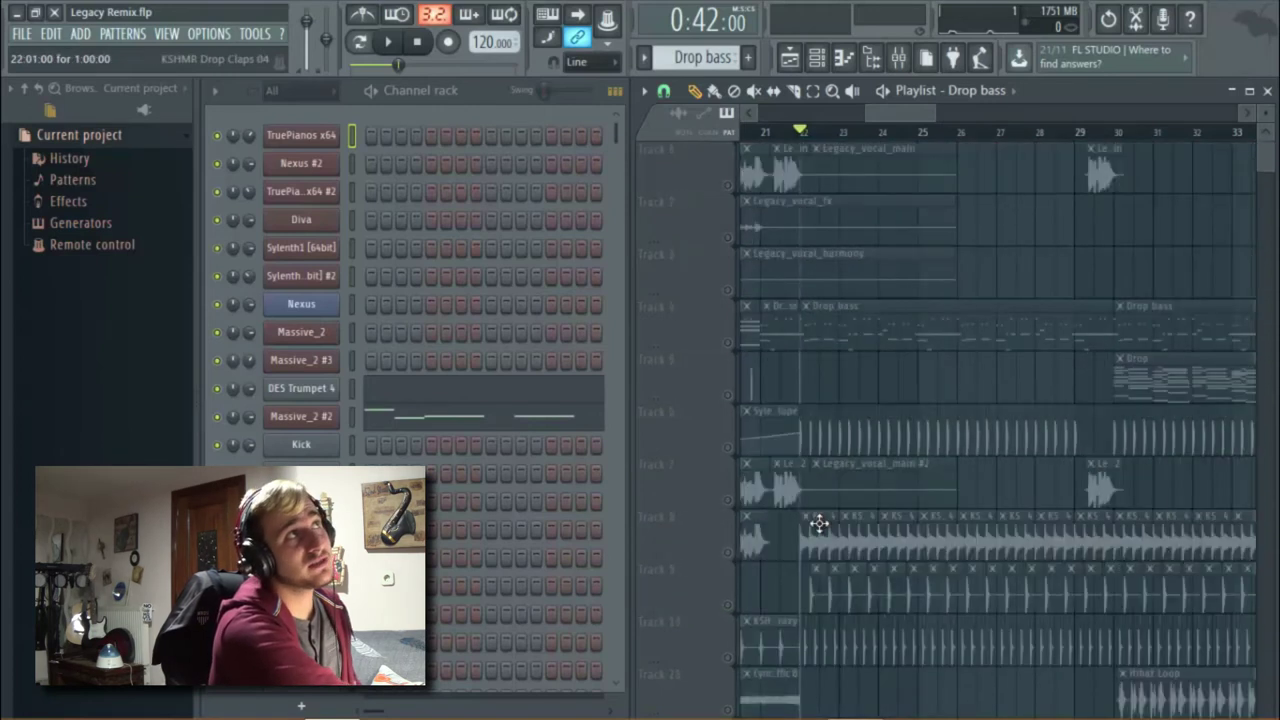
Open the DES Trumpet 4 melody in the piano roll and audition its long D5 note.
right_click(218, 389)
left_click(333, 398)
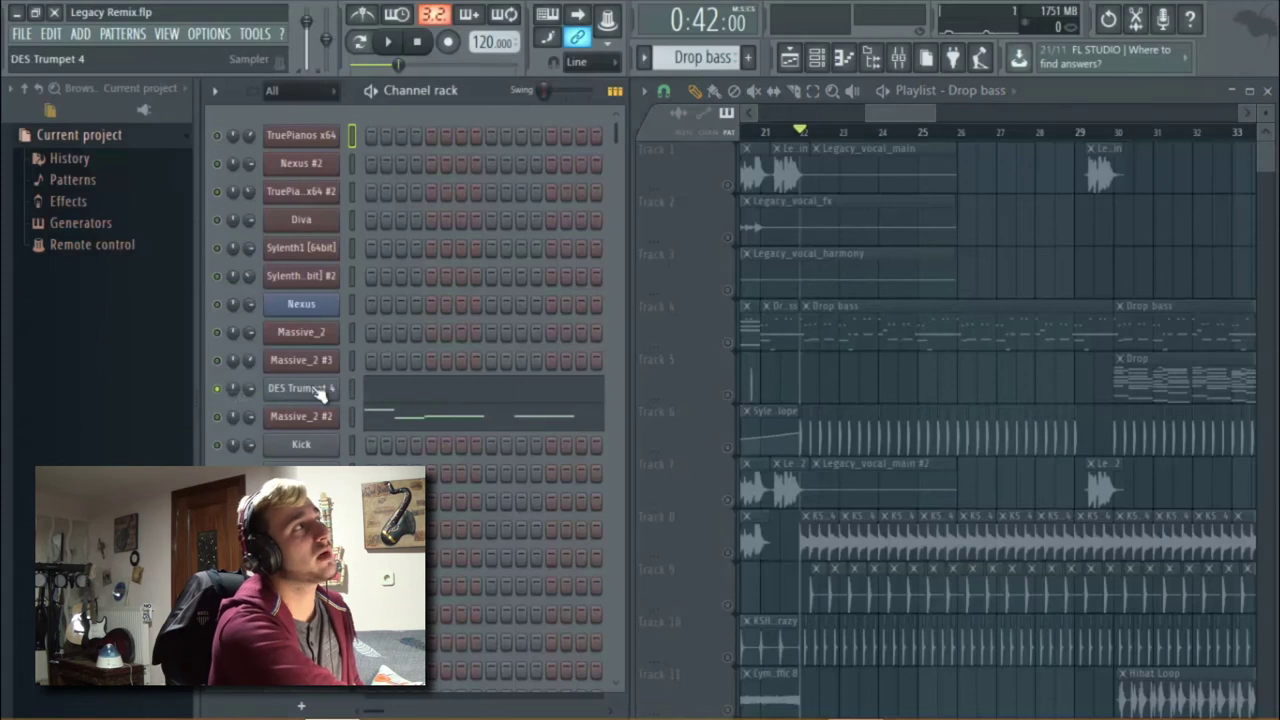
right_click(333, 398)
left_click(325, 400)
right_click(325, 400)
left_click(380, 389)
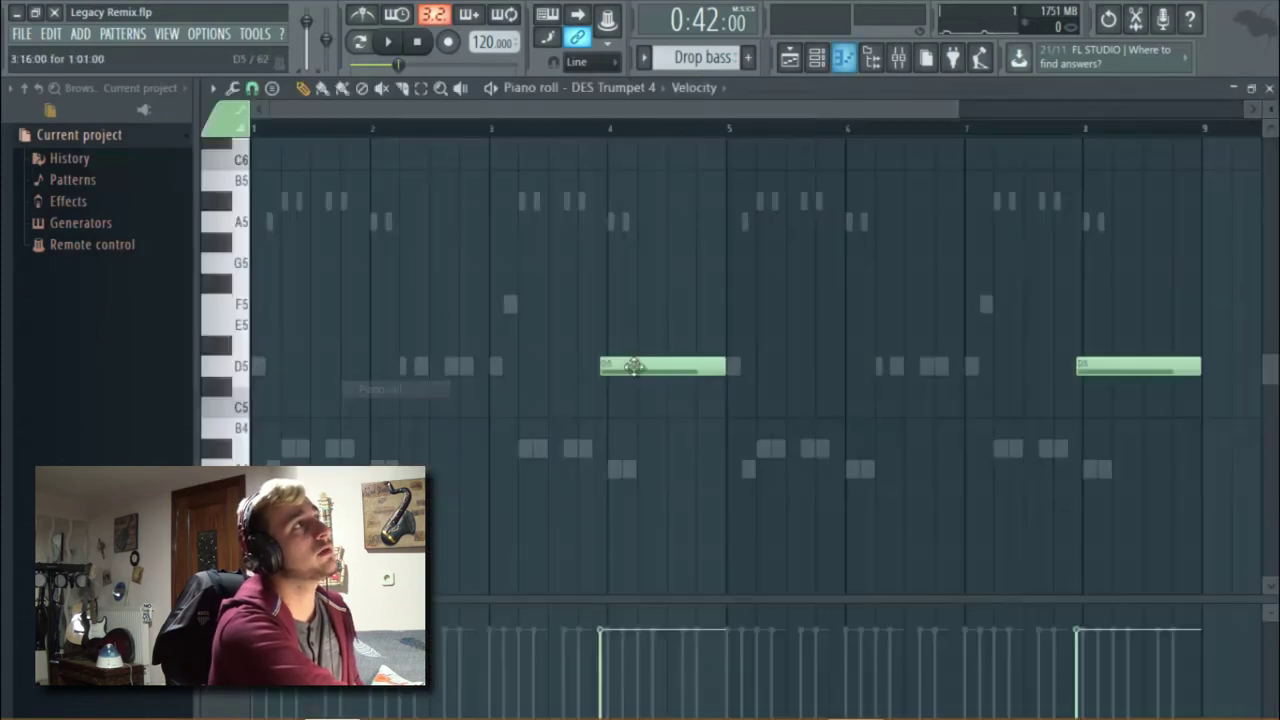
left_click(682, 366)
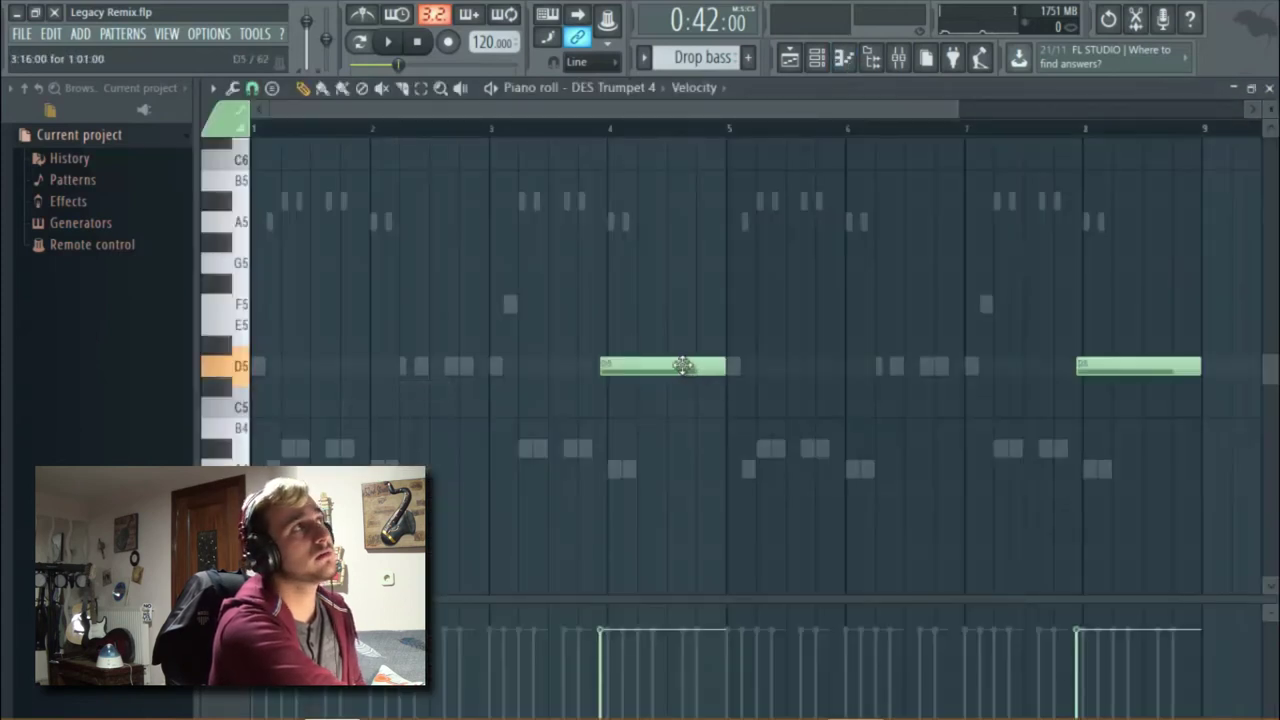
Close the piano roll and briefly play the song from the drop, then stop.
key("space")
key("F7")
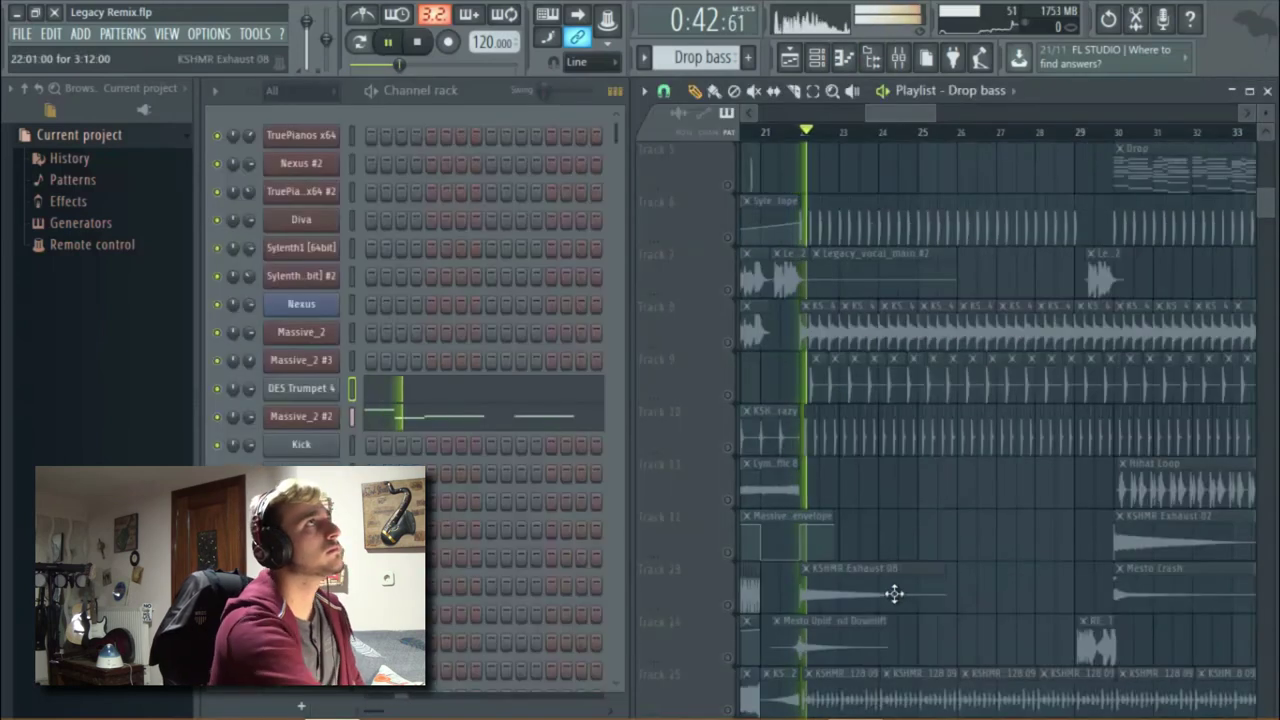
scroll(851, 514, "up", 4)
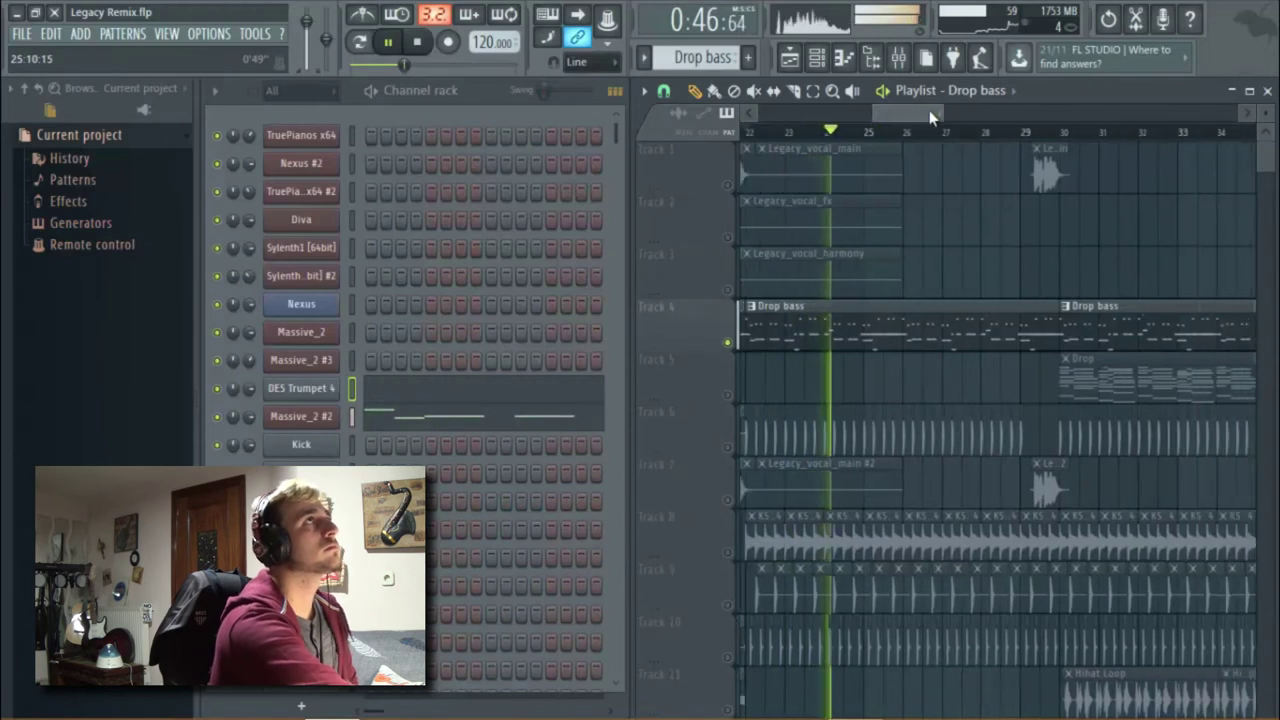
scroll(933, 113, "right", 2)
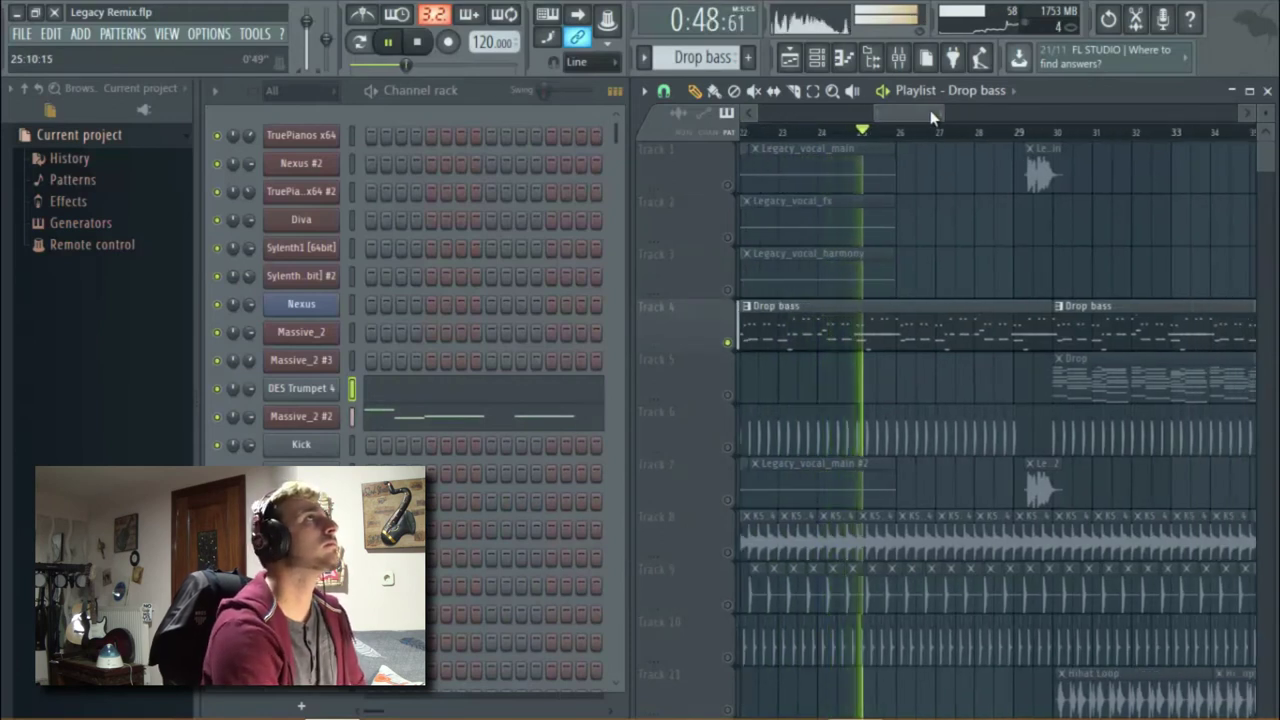
key("space")
Set the song position to bar 30, make Drop the current pattern, and switch to pattern mode.
scroll(930, 117, "right", 4)
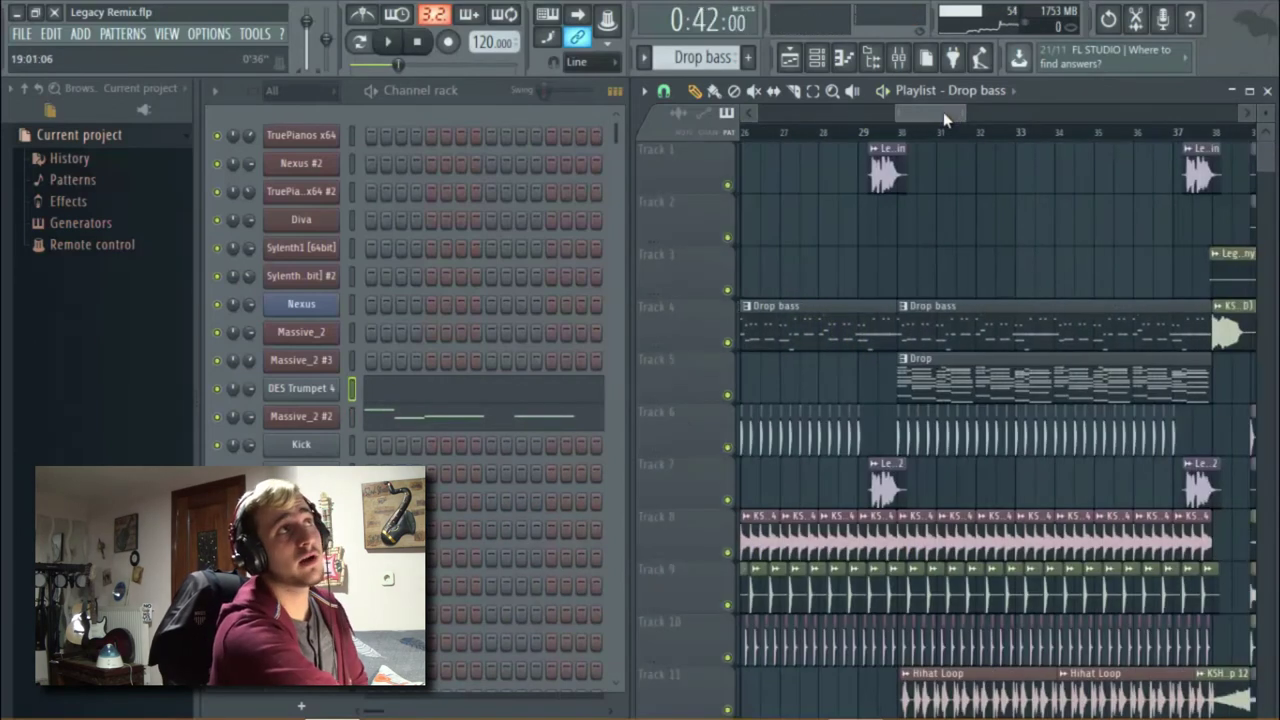
left_click(903, 134)
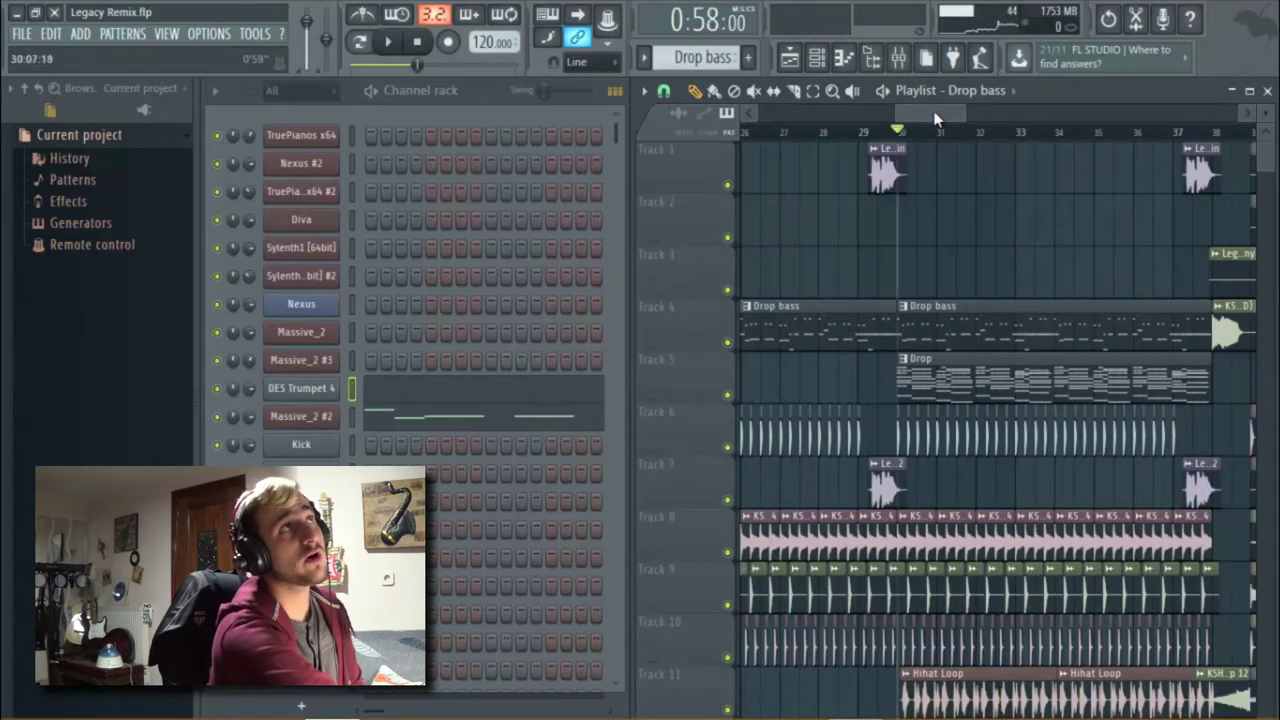
scroll(935, 114, "right", 2)
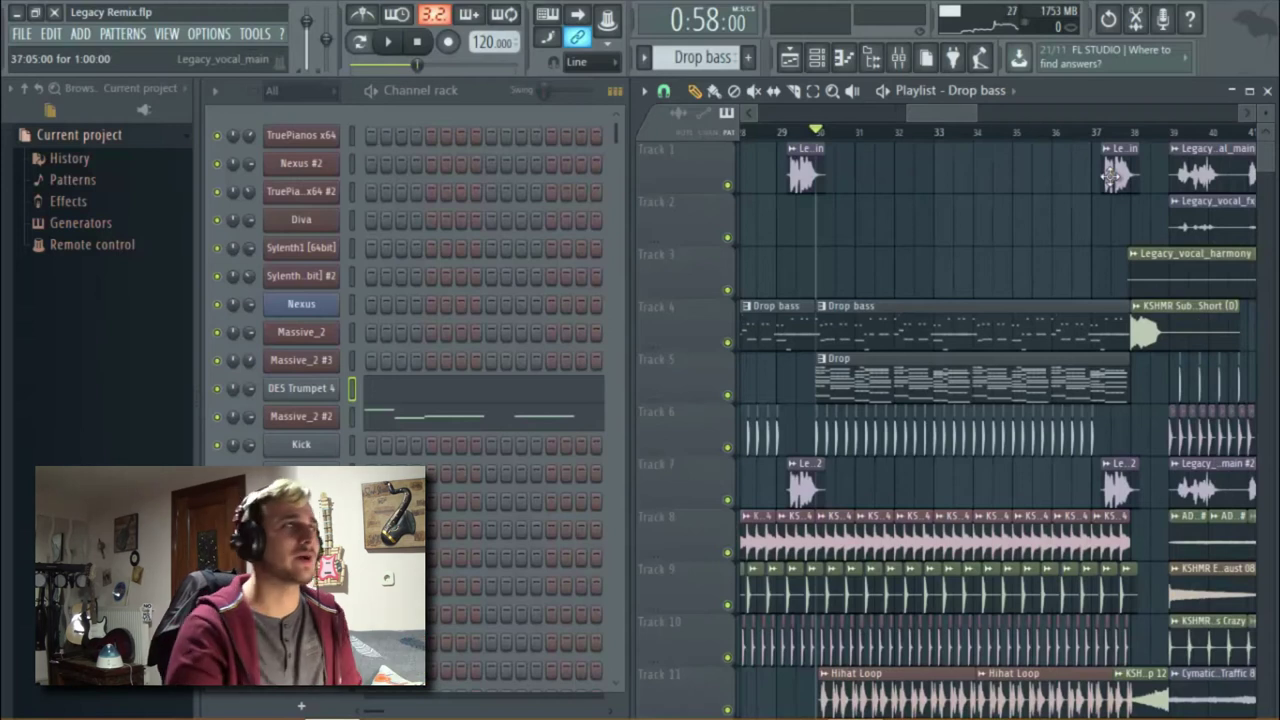
left_click(838, 358)
left_click(364, 18)
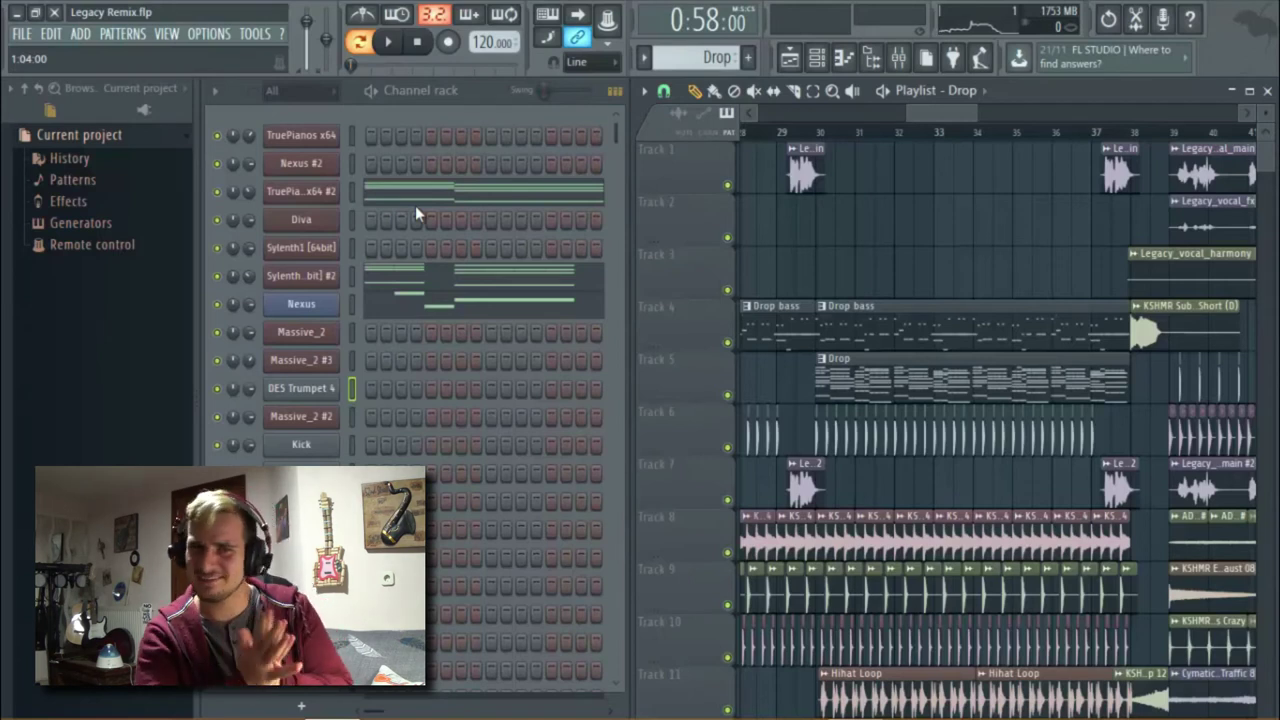
Play the Drop pattern alone, then play the second drop's opening from bar 38 and stop.
key("space")
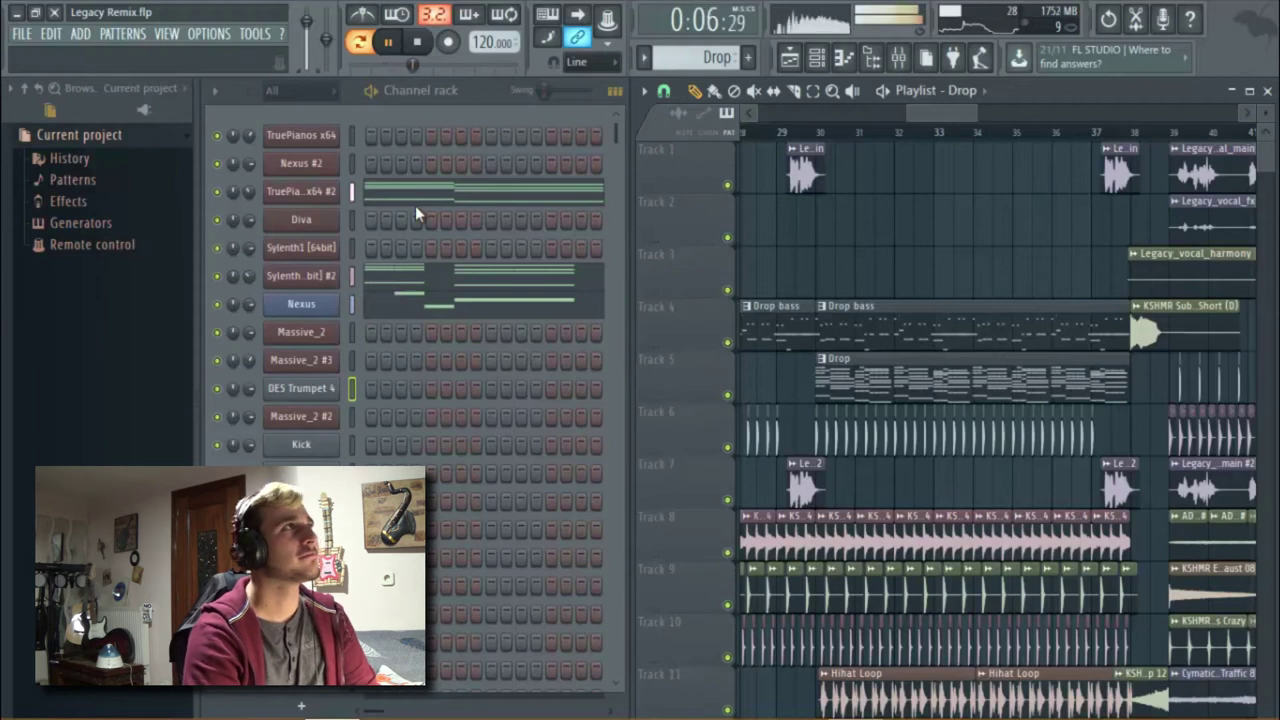
key("space")
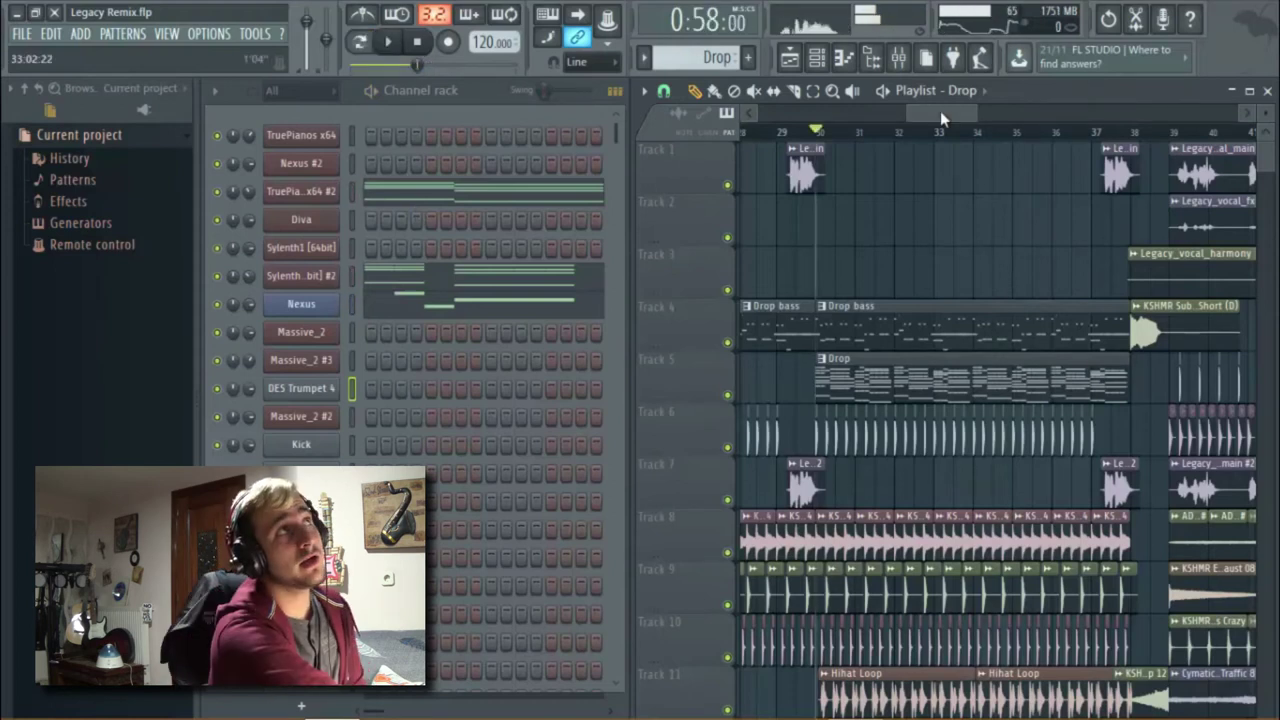
left_click_drag(940, 111, 980, 113)
left_click(951, 136)
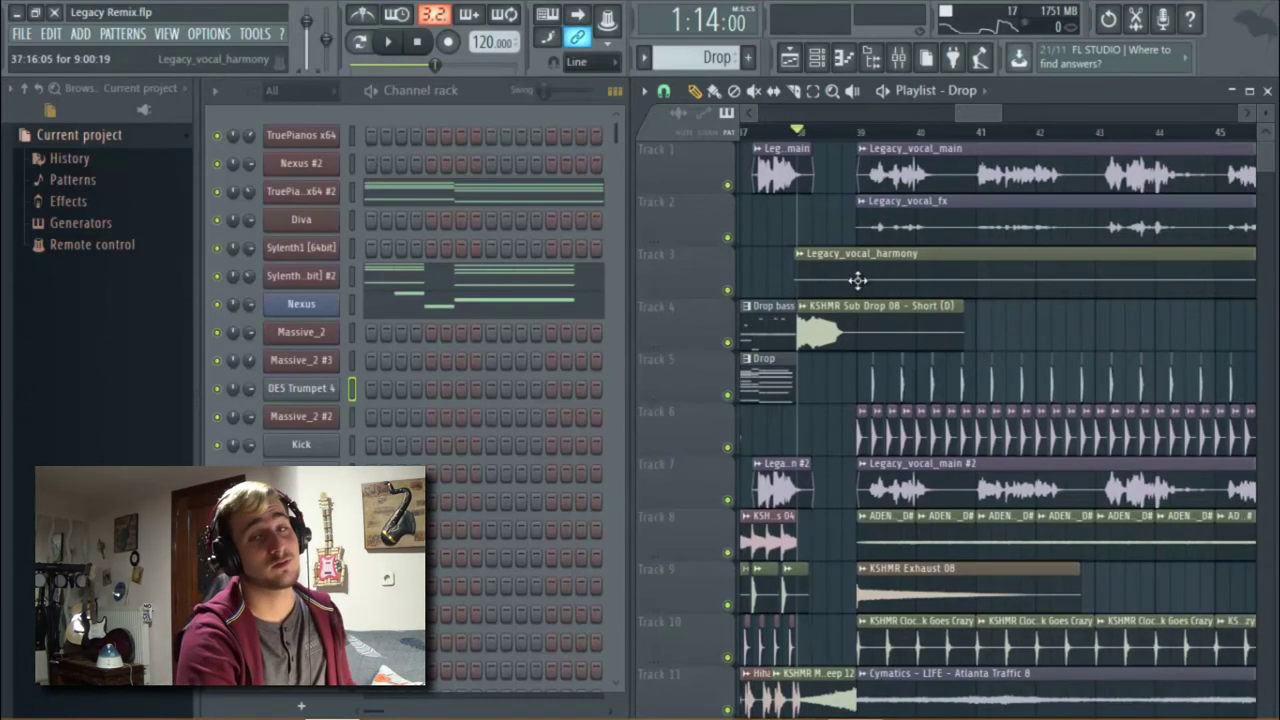
key("space")
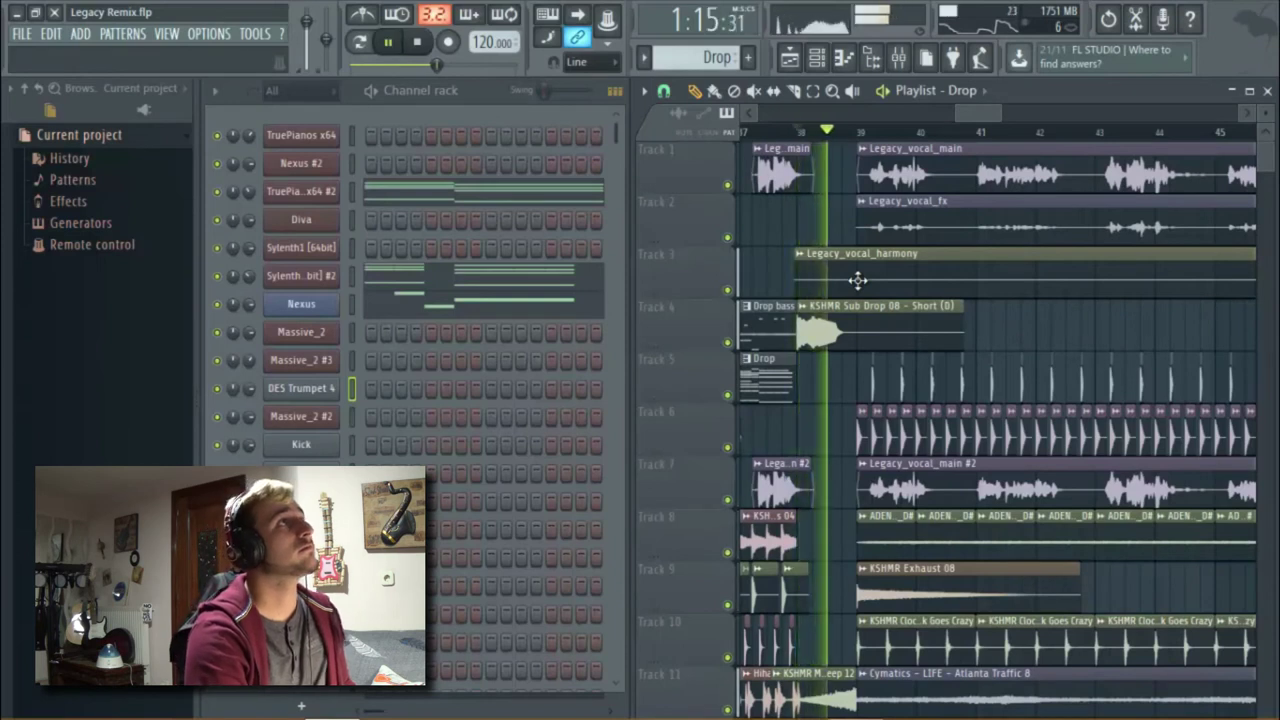
key("space")
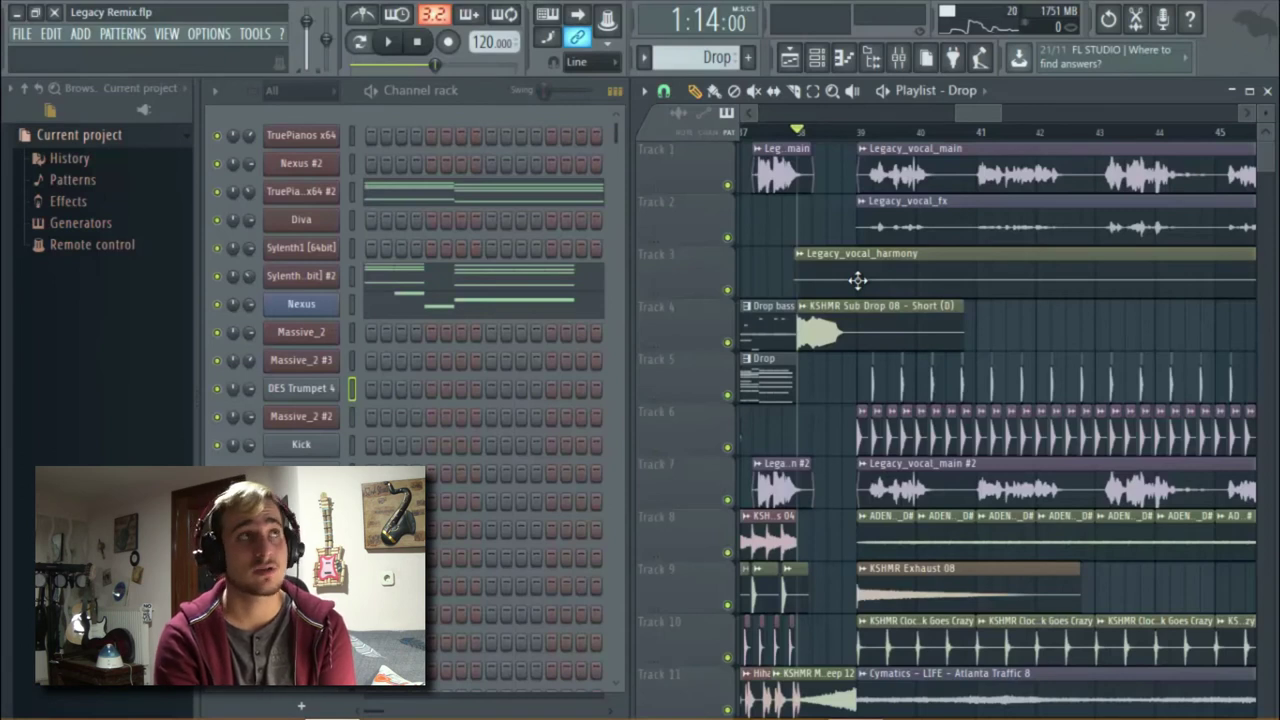
Move the song position to bar 55, then bar 62, and play the closing part of the second drop.
left_click_drag(956, 112, 1038, 108)
left_click(940, 134)
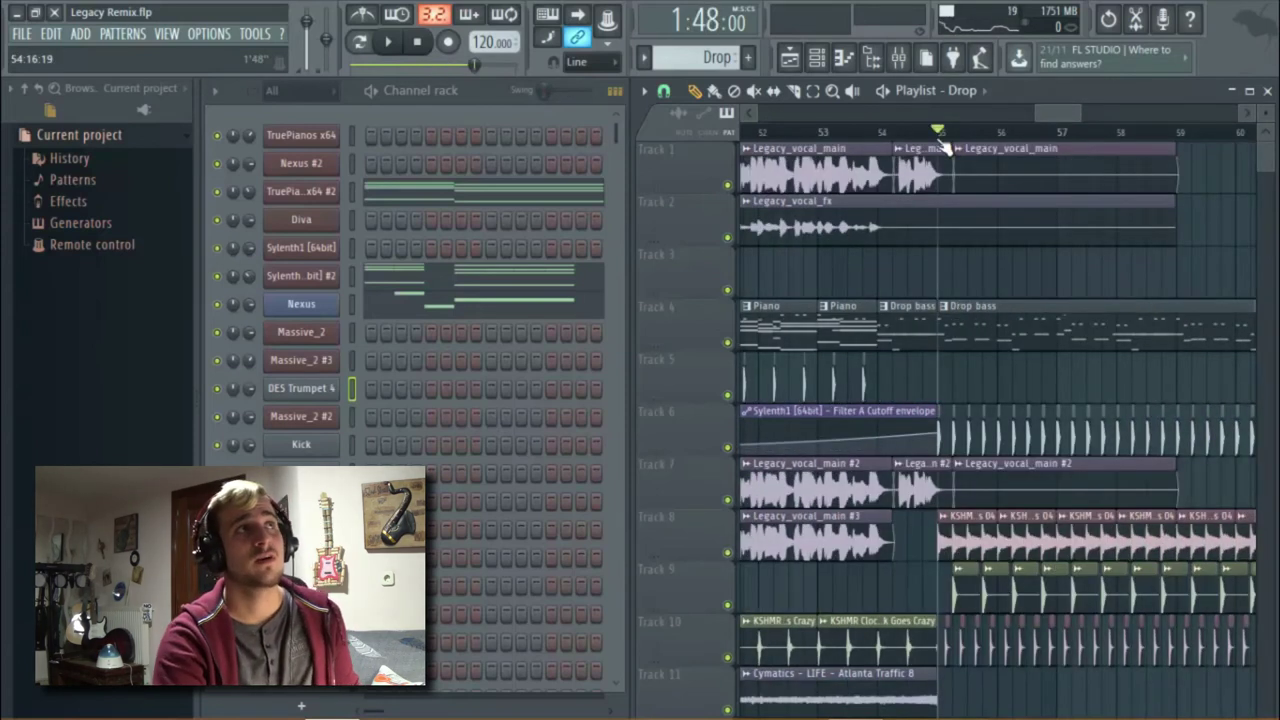
scroll(945, 148, "right", 3)
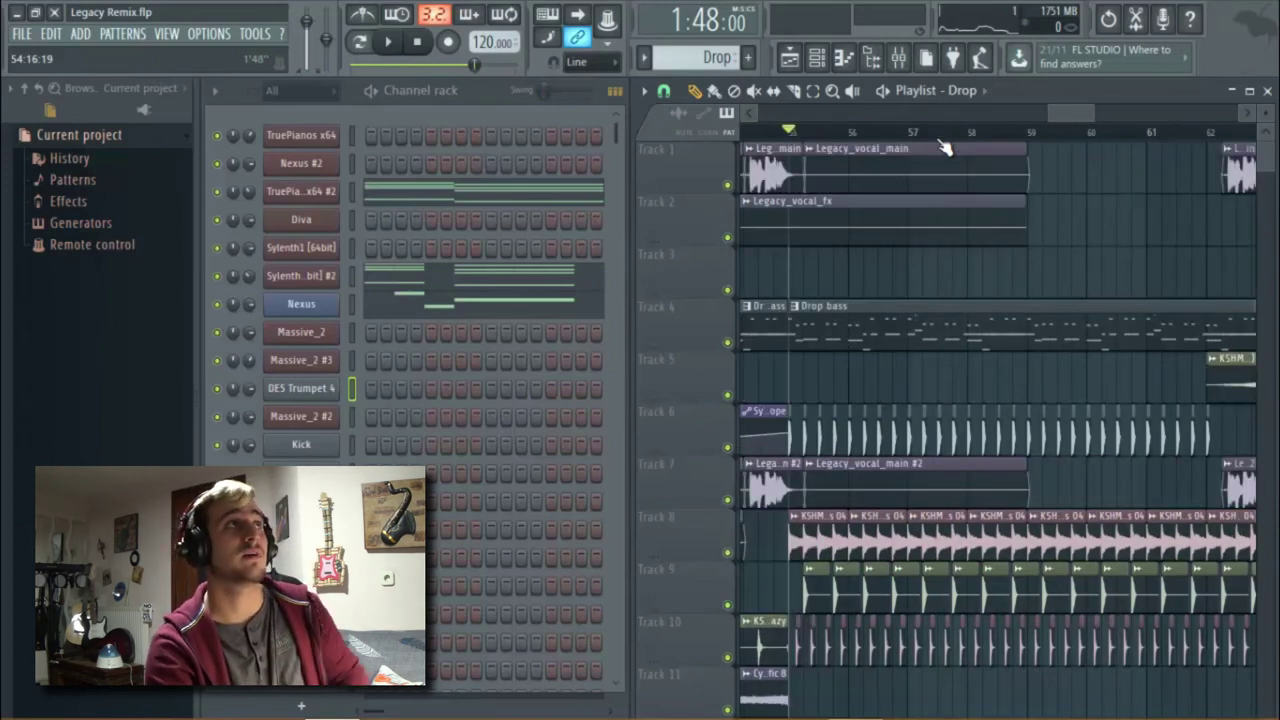
scroll(945, 148, "right", 4)
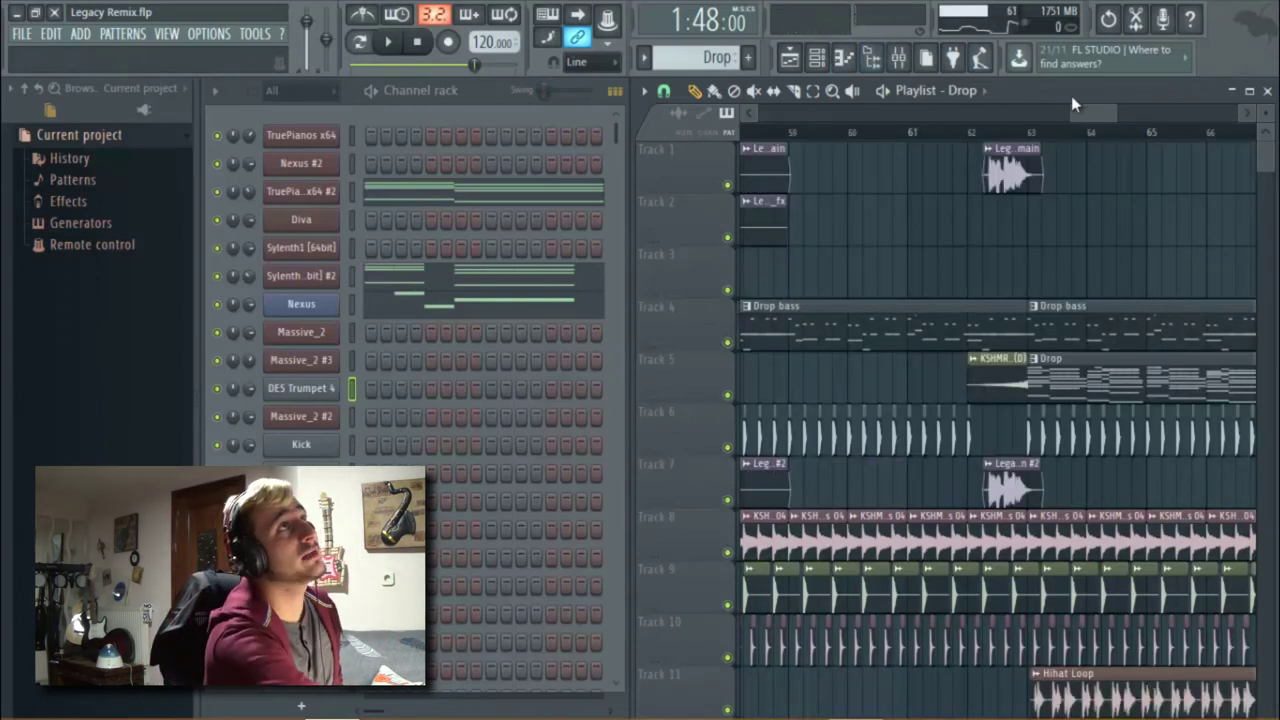
scroll(1032, 111, "right", 1)
left_click(903, 132)
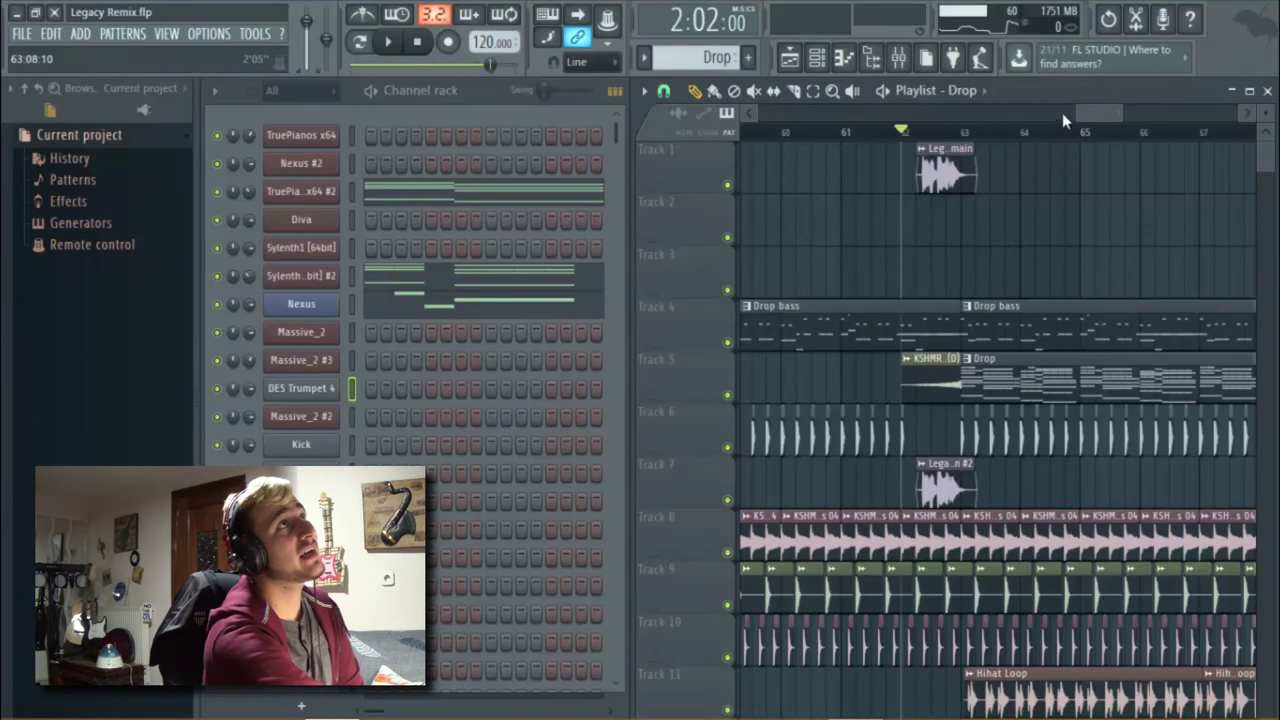
scroll(1105, 113, "right", 3)
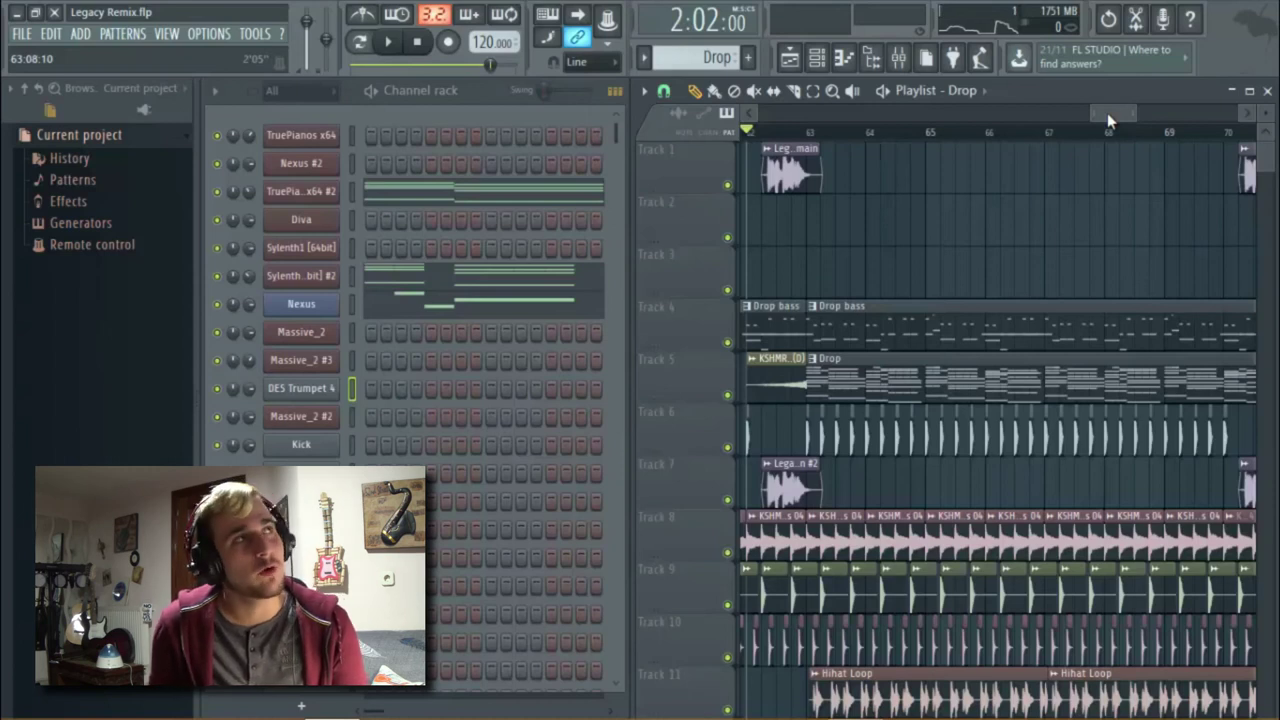
key("space")
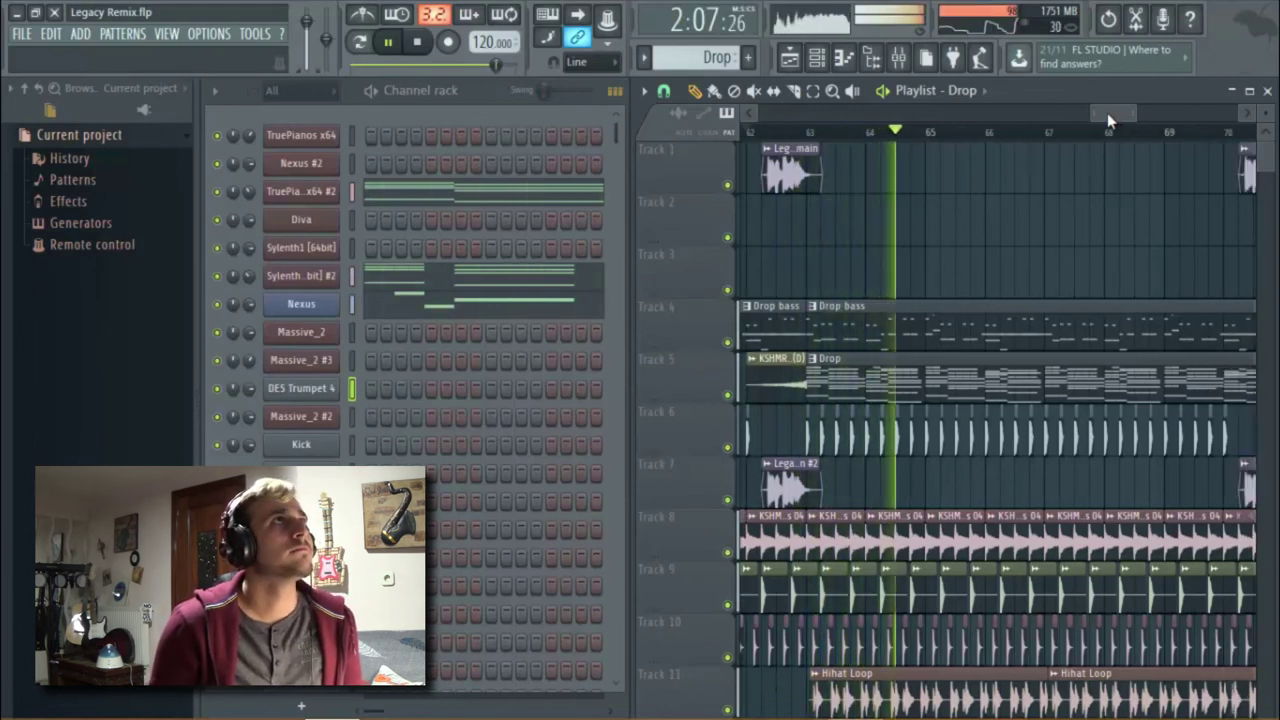
key("space")
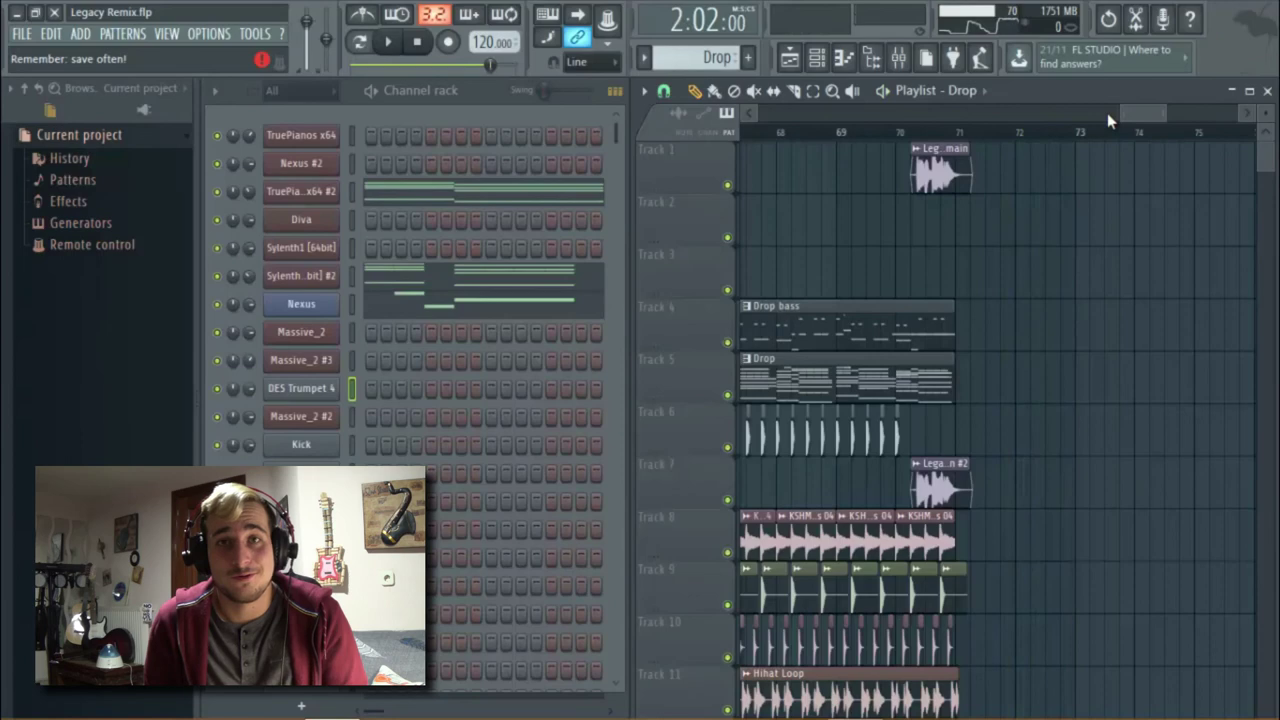